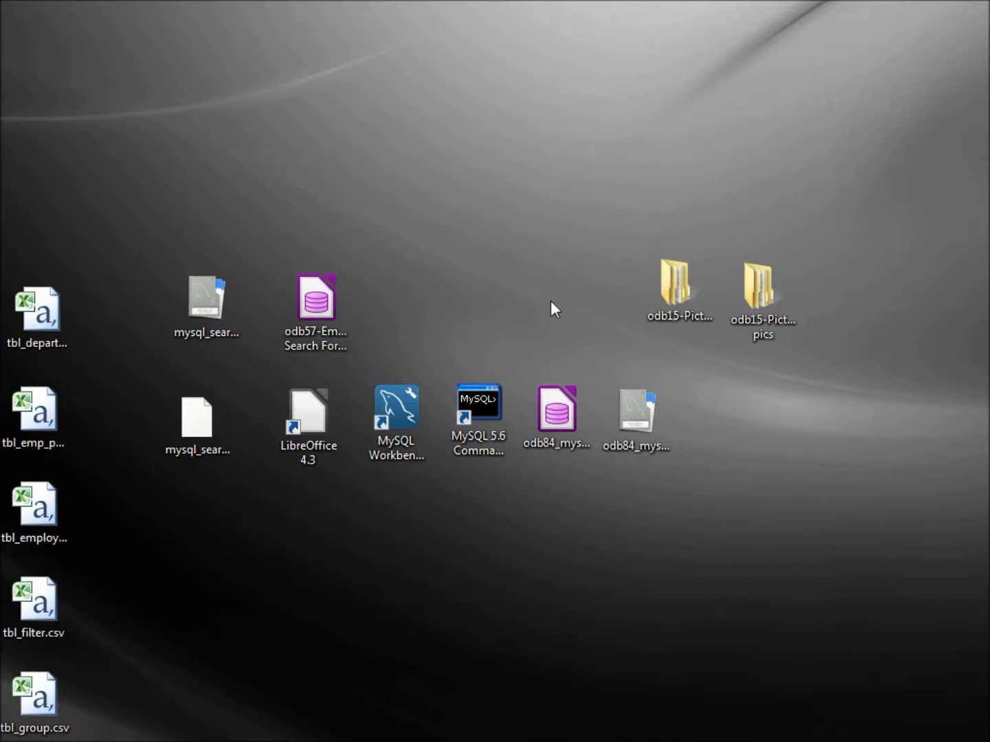
# Step: Select the odb15-Pictures and odb15-Pictures-300px pics folders, then clear the selection
pyautogui.click(670, 297)
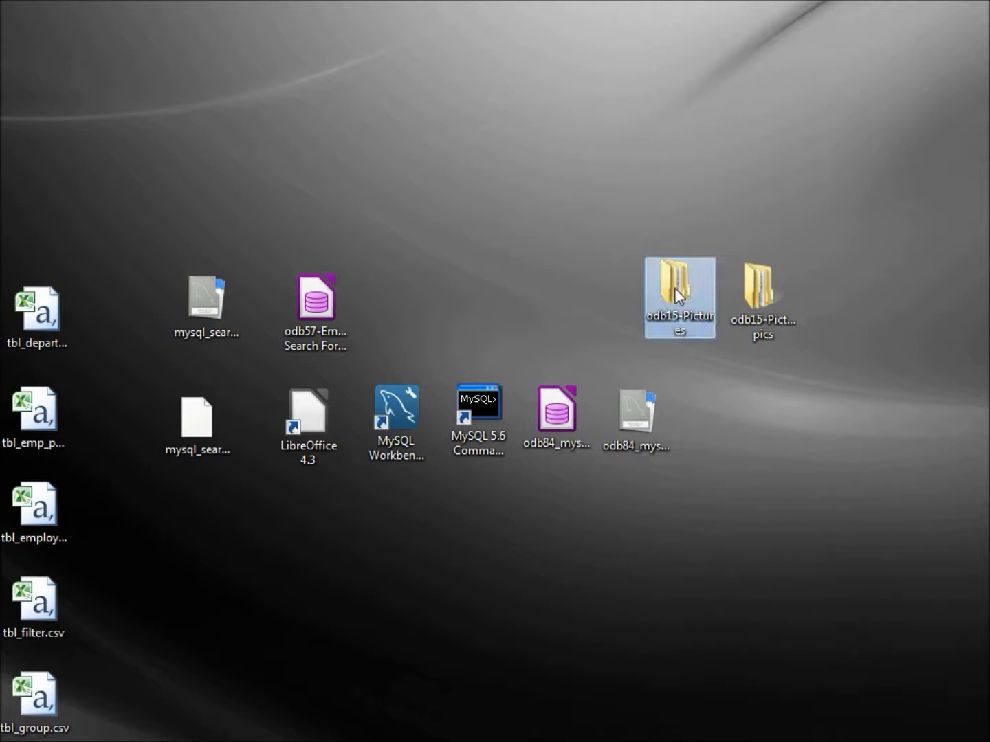
pyautogui.click(765, 288)
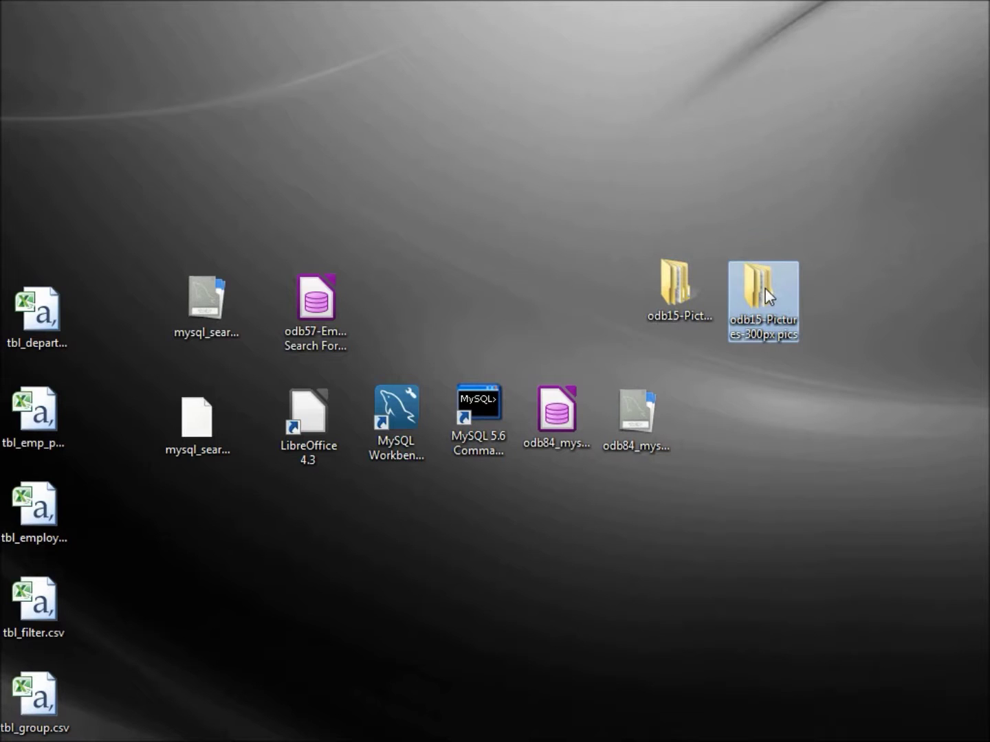
pyautogui.click(781, 411)
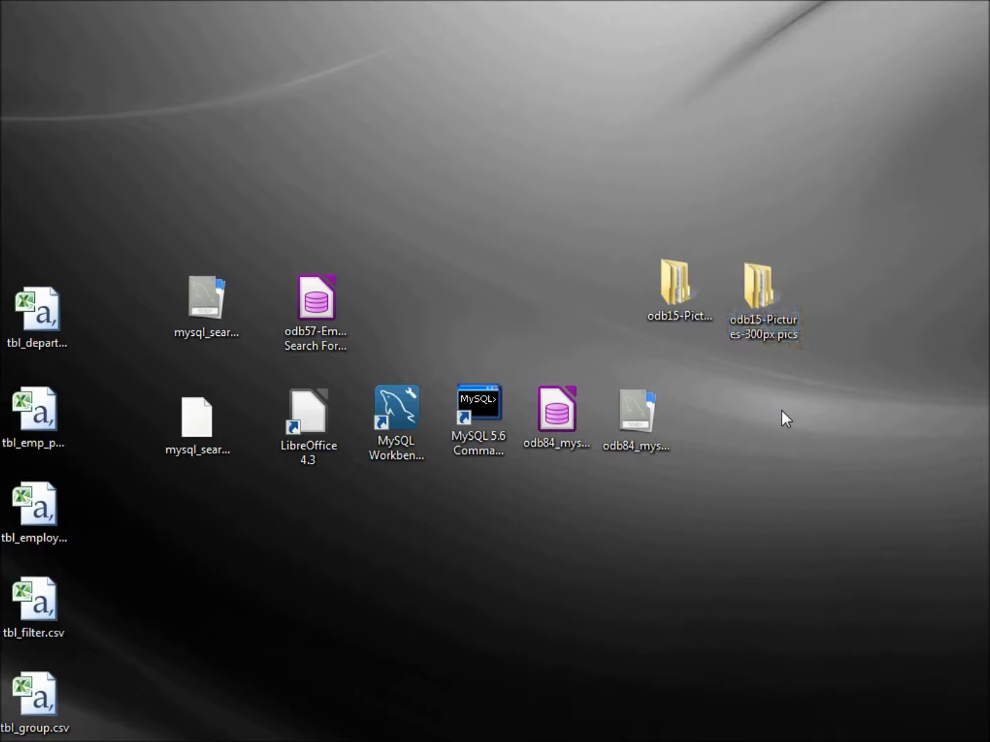
# Step: Launch MySQL Workbench, log in to Local instance MySQL56 with the root password, and expand mysql_searchform
pyautogui.click(405, 413)
pyautogui.doubleClick(400, 405)
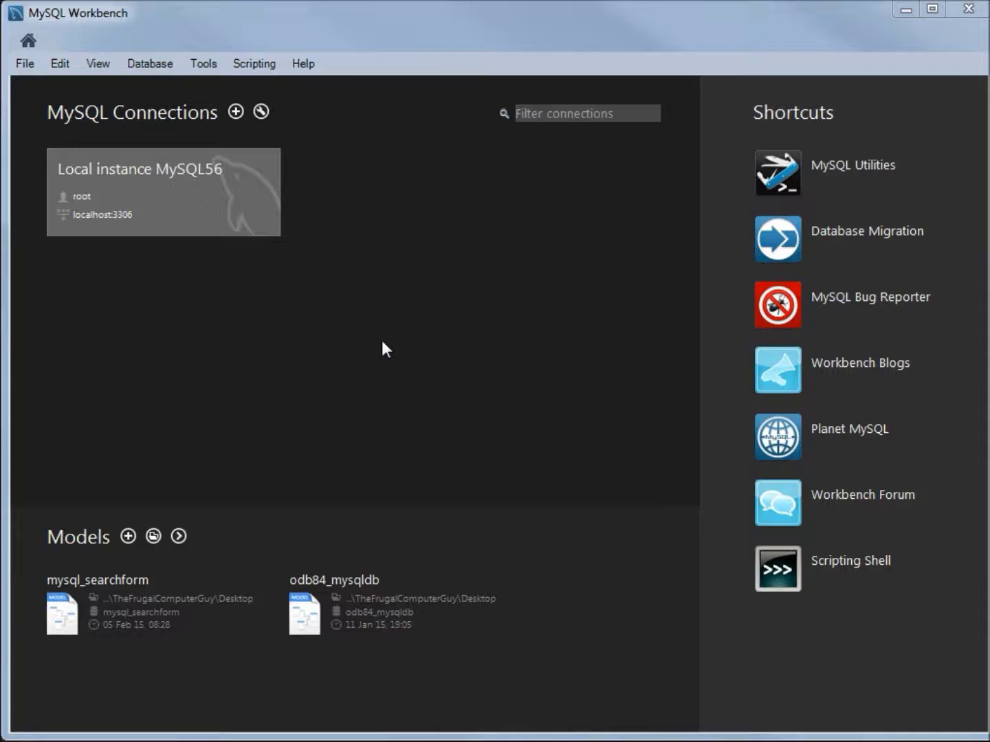
pyautogui.click(151, 190)
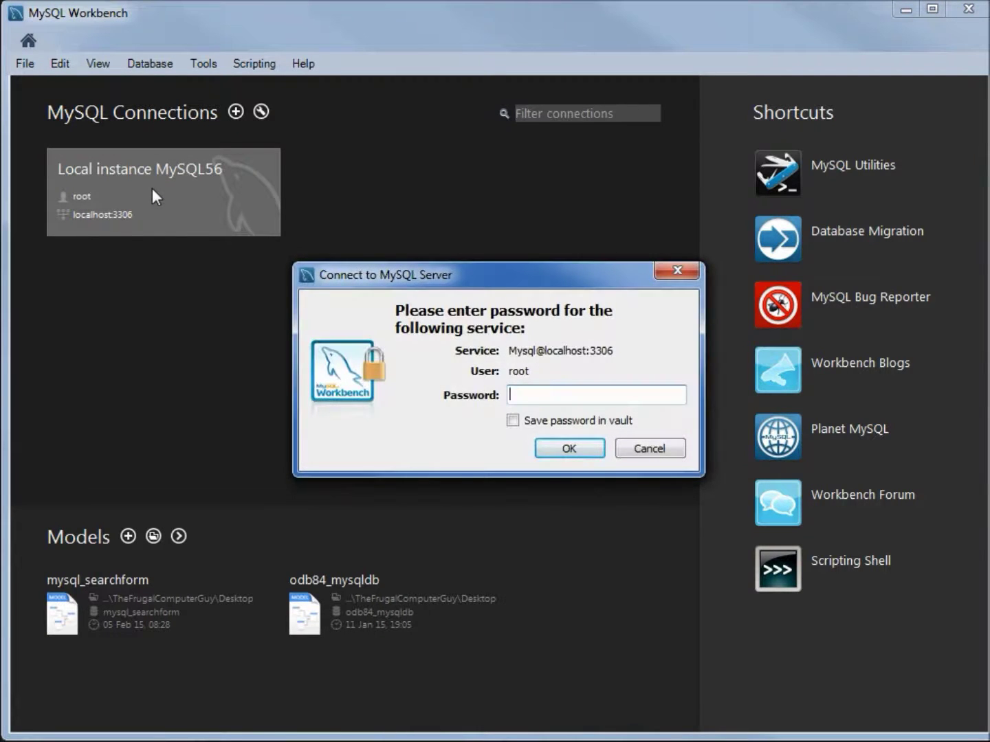
pyautogui.write('********')
pyautogui.press('Return')
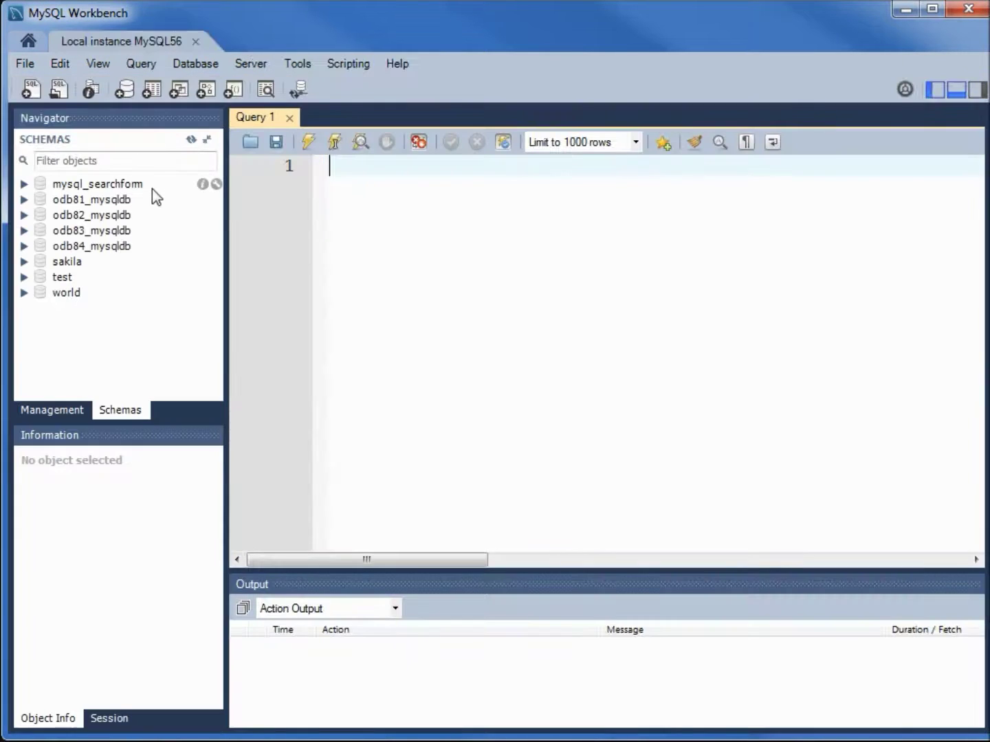
pyautogui.click(24, 185)
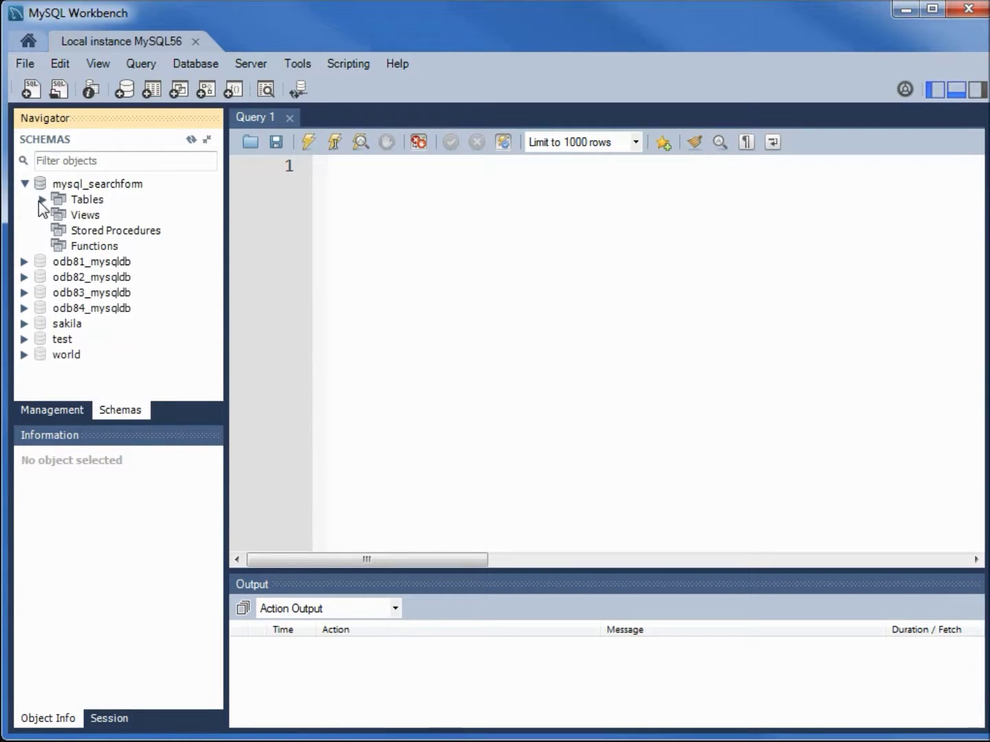
# Step: Open the tbl_employees table editor and select its Employee-Pic MEDIUMBLOB column
pyautogui.click(39, 201)
pyautogui.click(40, 201)
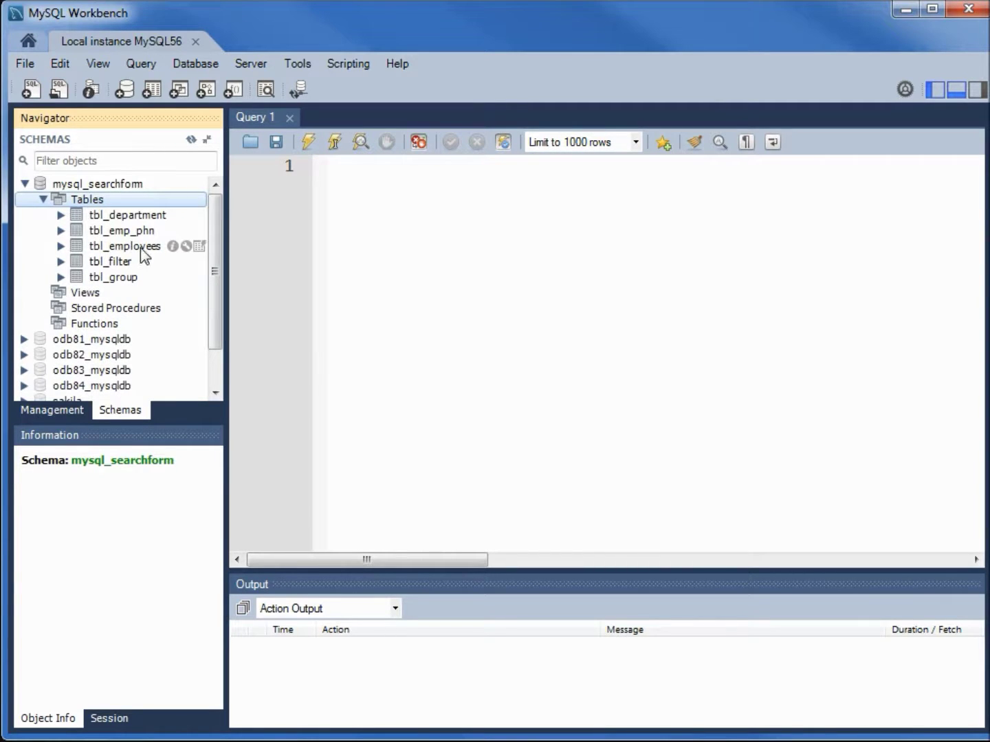
pyautogui.click(187, 245)
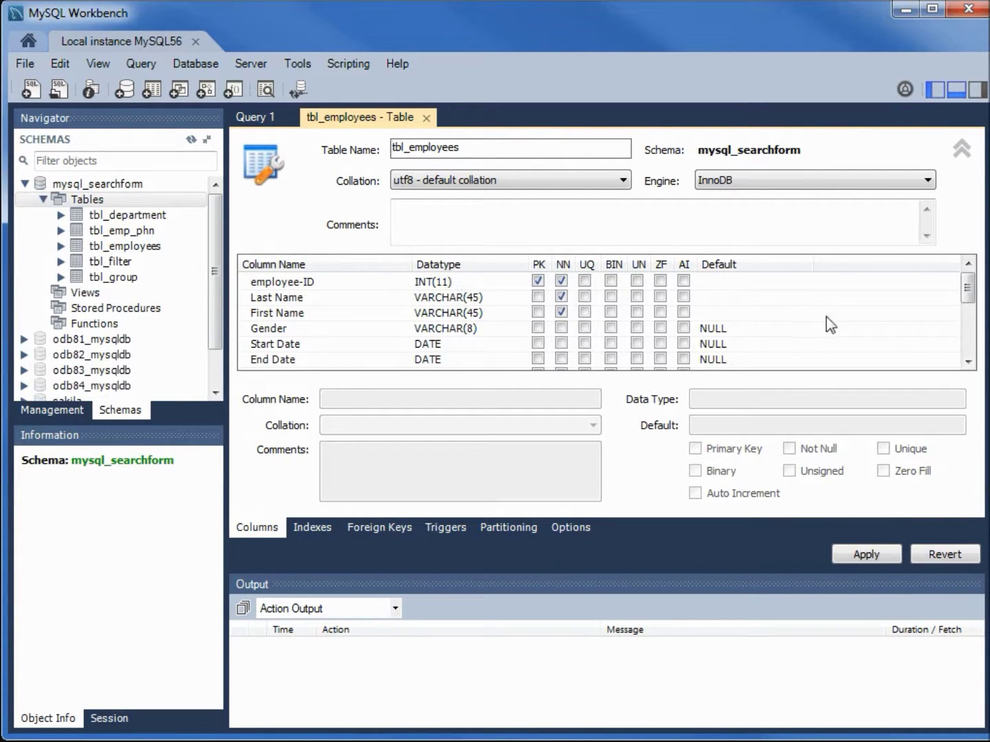
pyautogui.scroll(-5, 966, 307)
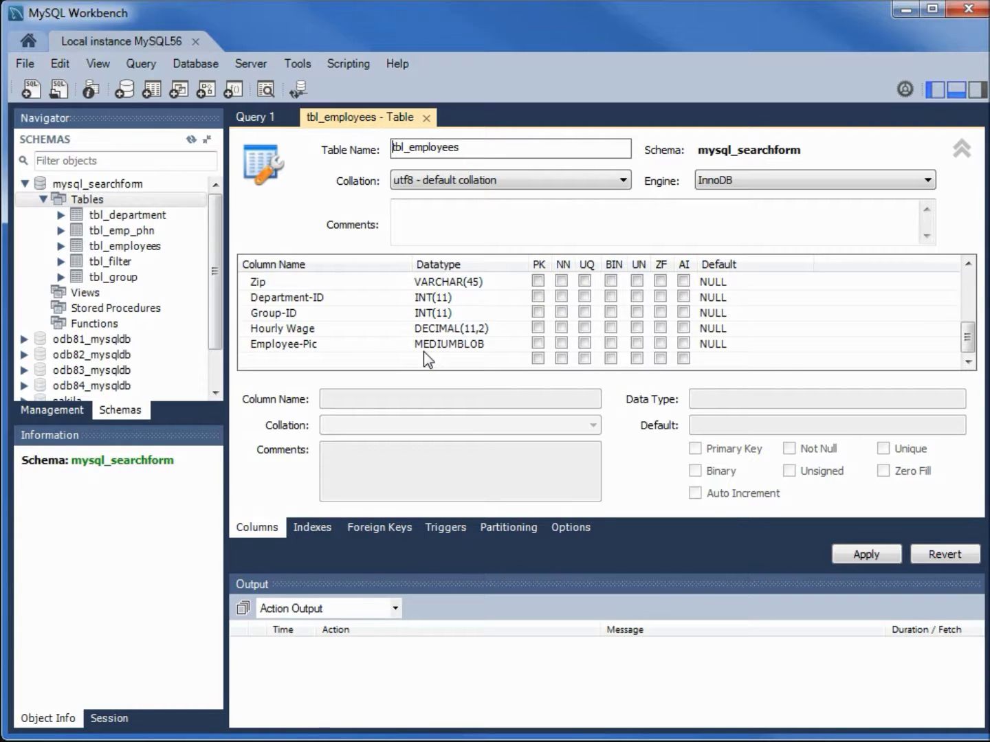
pyautogui.click(476, 343)
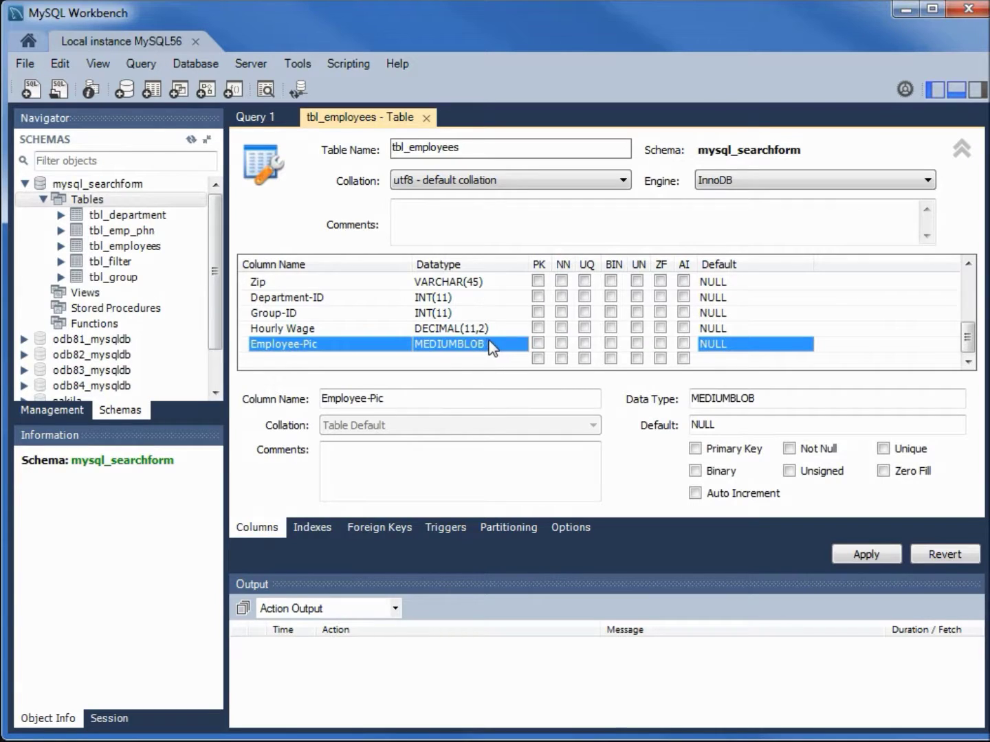
pyautogui.click(494, 341)
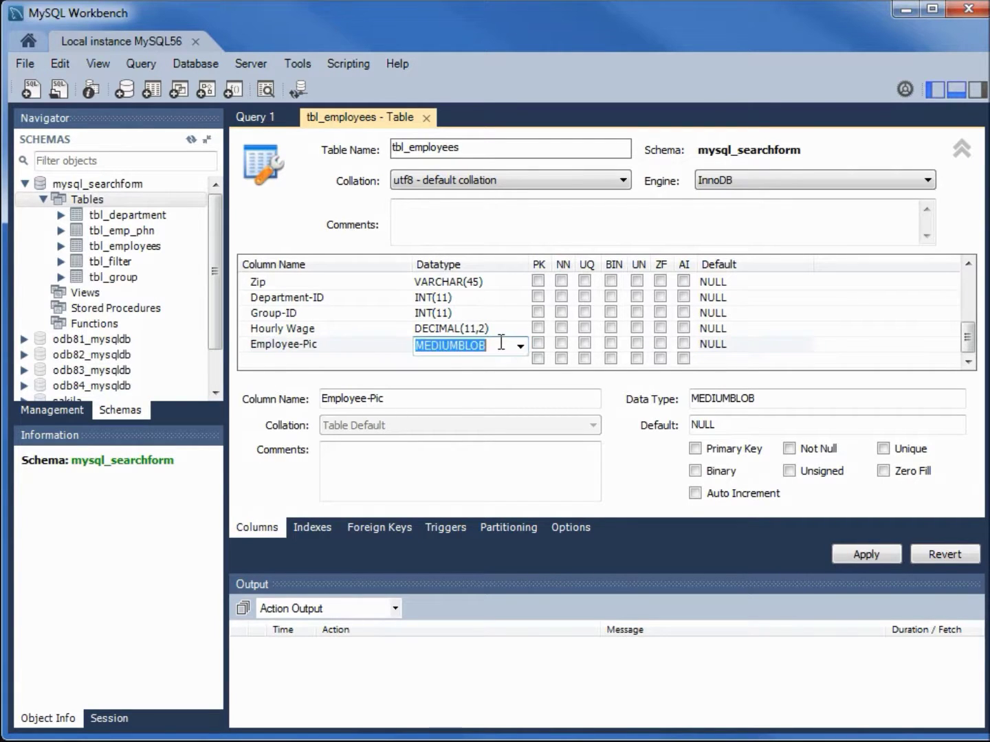
pyautogui.click(521, 345)
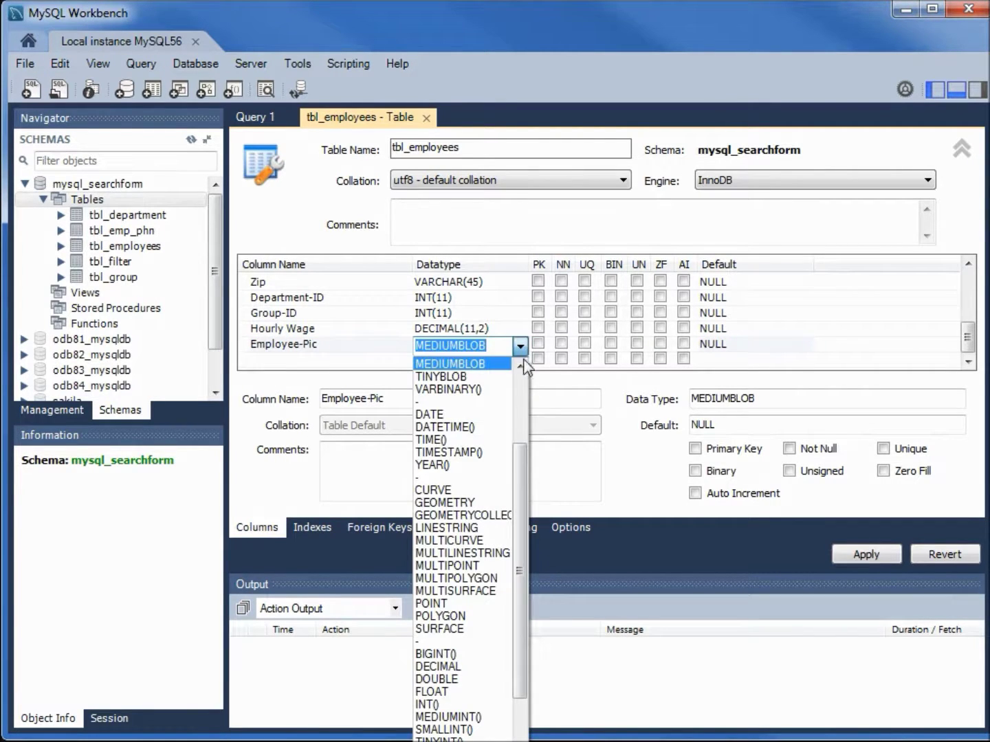
pyautogui.moveTo(521, 456); pyautogui.dragTo(541, 367)
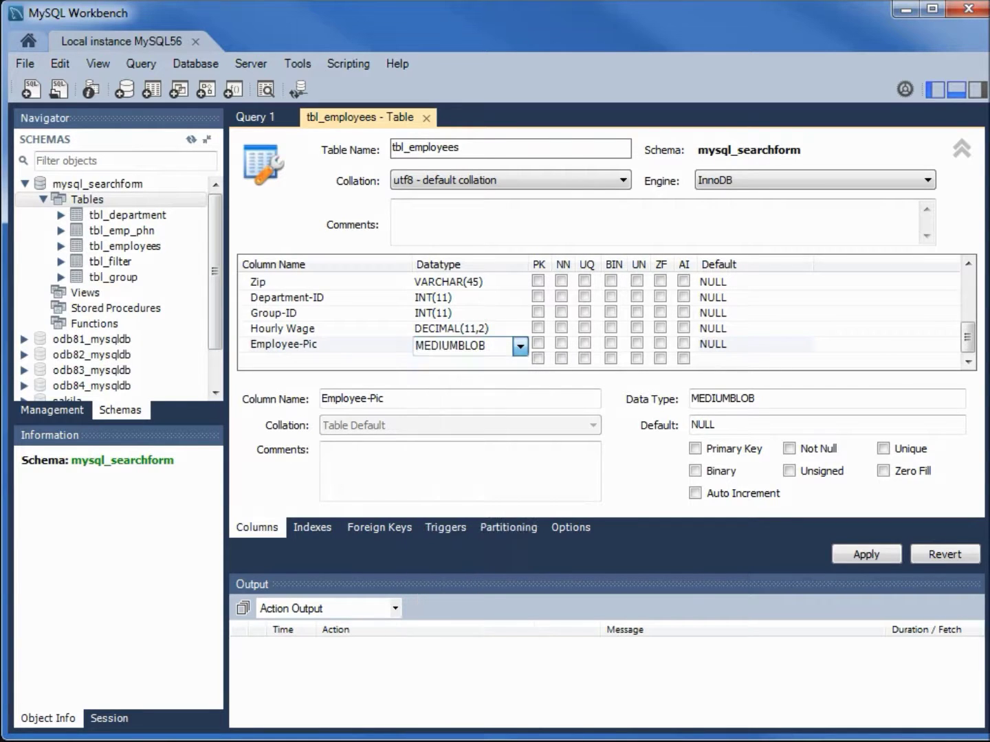
pyautogui.hotkey('alt', 'Tab')
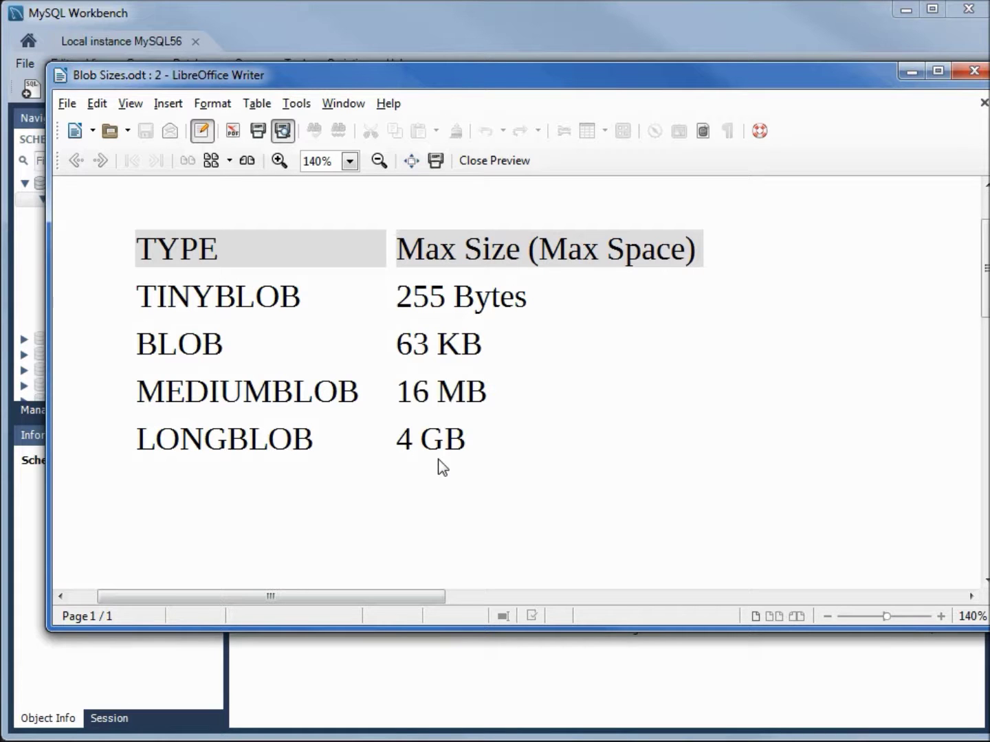
# Step: Bring the odb15-Pictures-300px pics folder window to the front
pyautogui.click(440, 739)
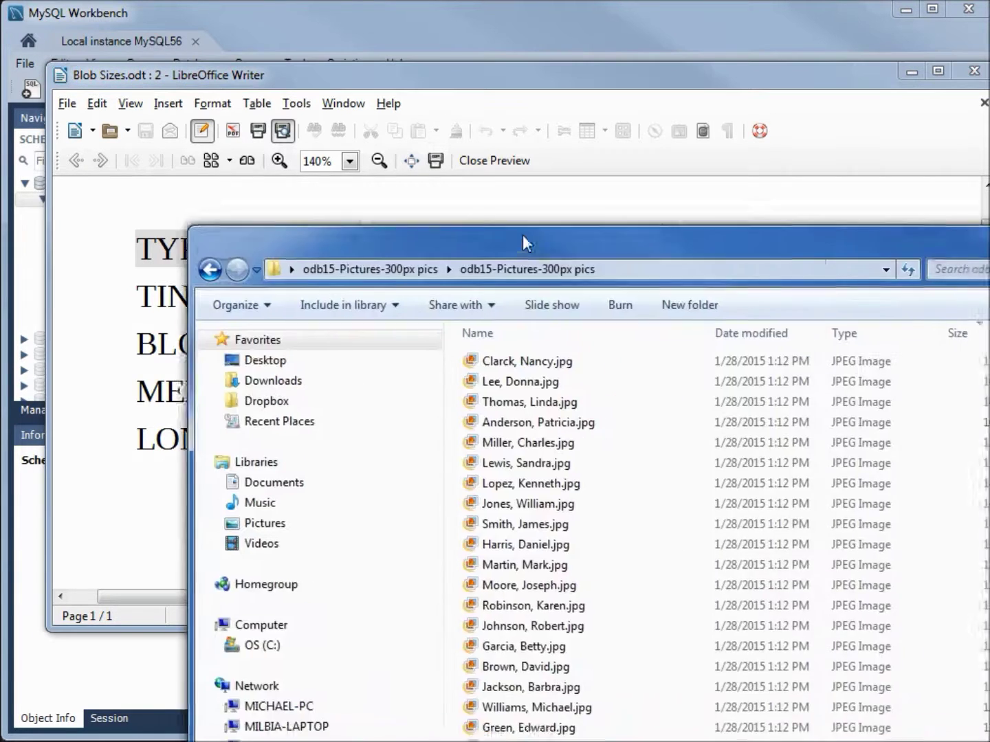
pyautogui.moveTo(523, 234); pyautogui.dragTo(390, 122)
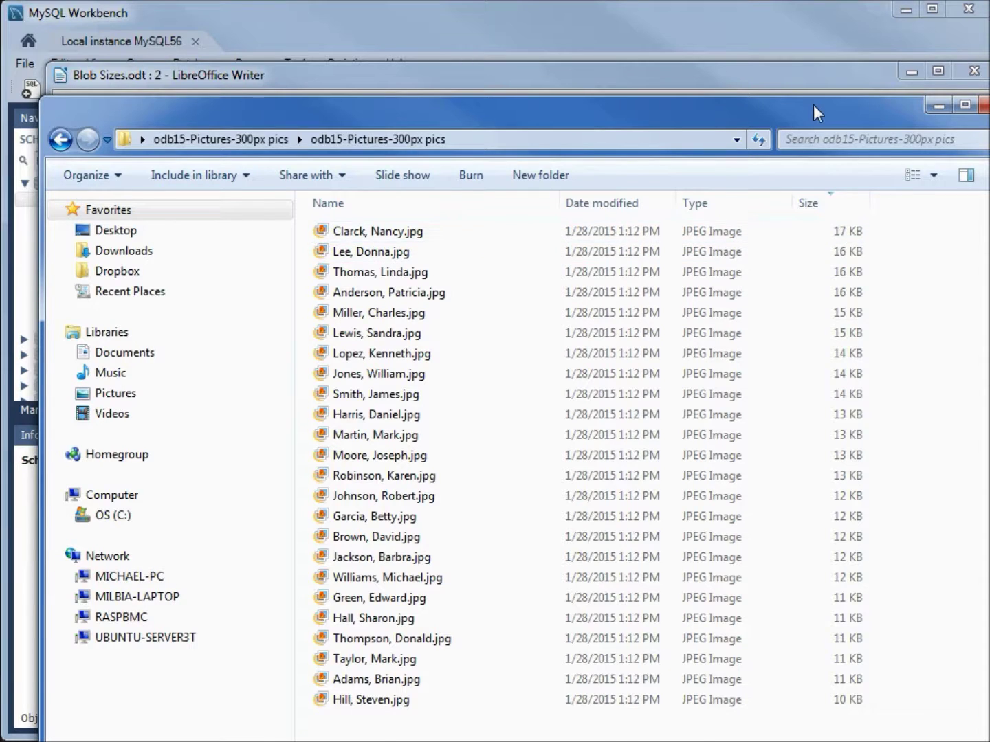
pyautogui.moveTo(813, 105); pyautogui.dragTo(754, 401)
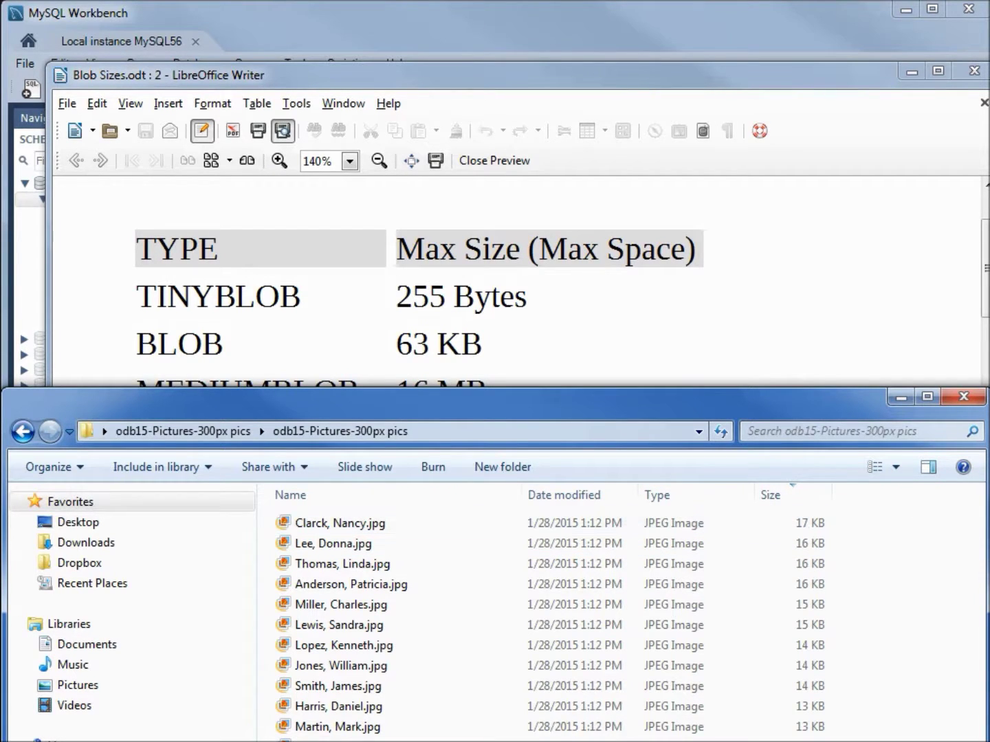
pyautogui.moveTo(613, 279); pyautogui.dragTo(225, 402)
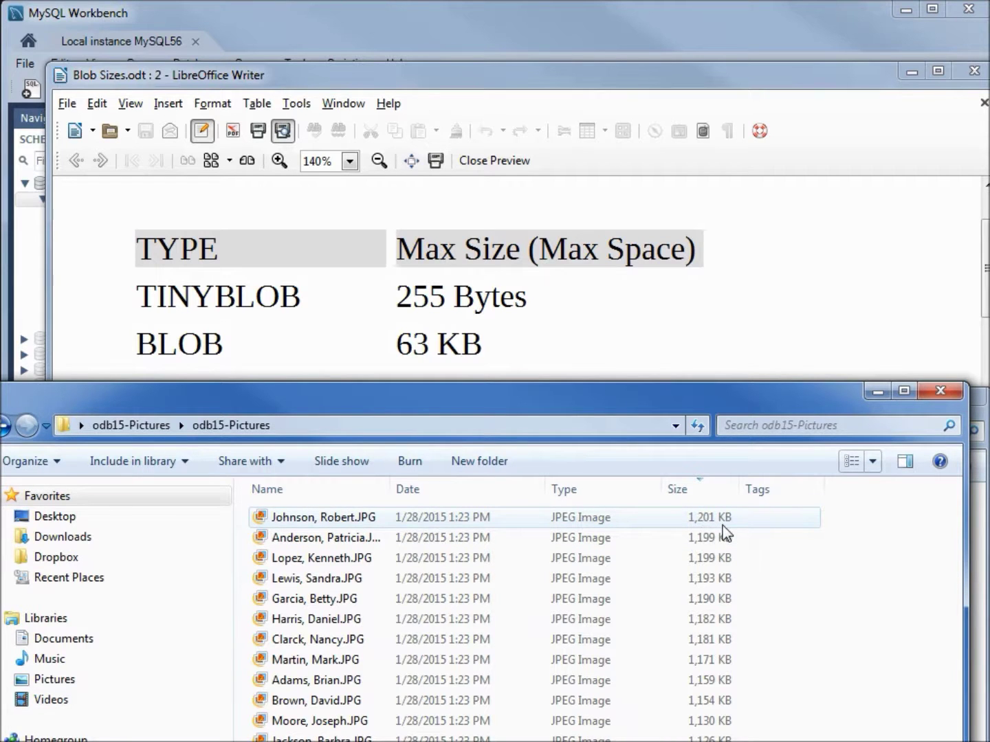
pyautogui.moveTo(746, 396); pyautogui.dragTo(678, 470)
pyautogui.moveTo(793, 416); pyautogui.dragTo(900, 563)
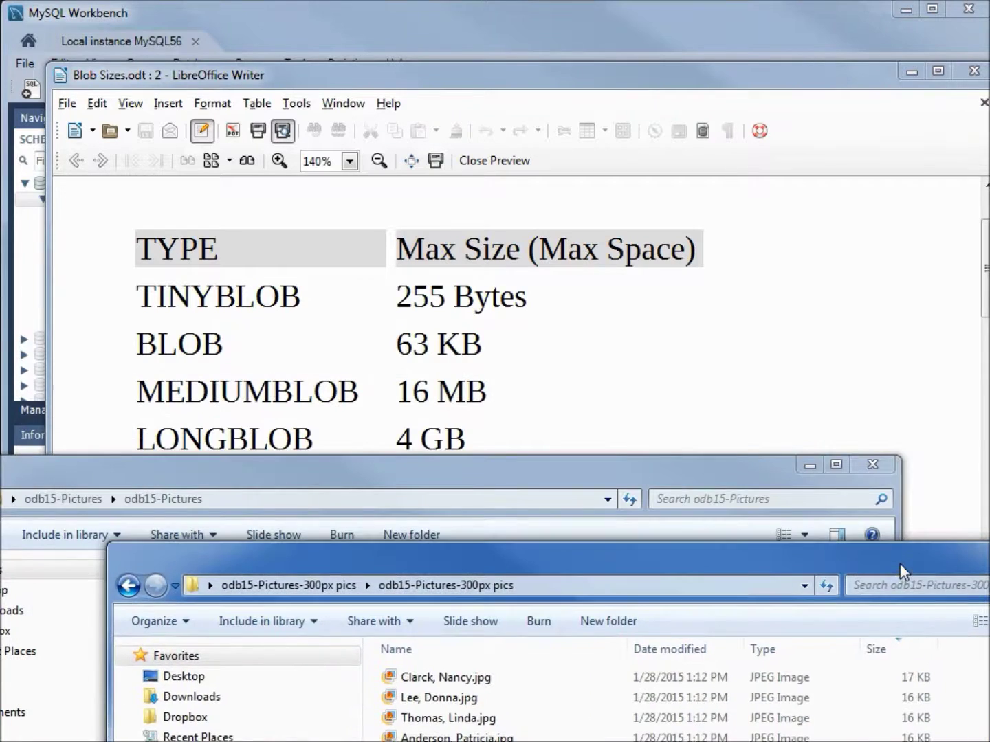
pyautogui.click(756, 463)
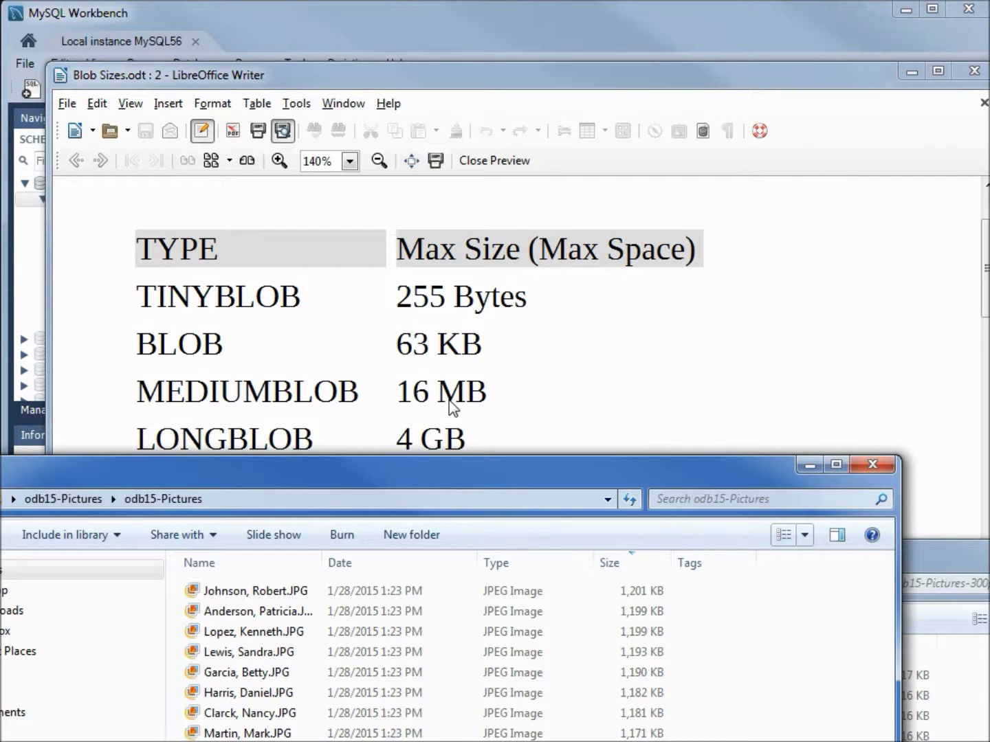
pyautogui.click(811, 466)
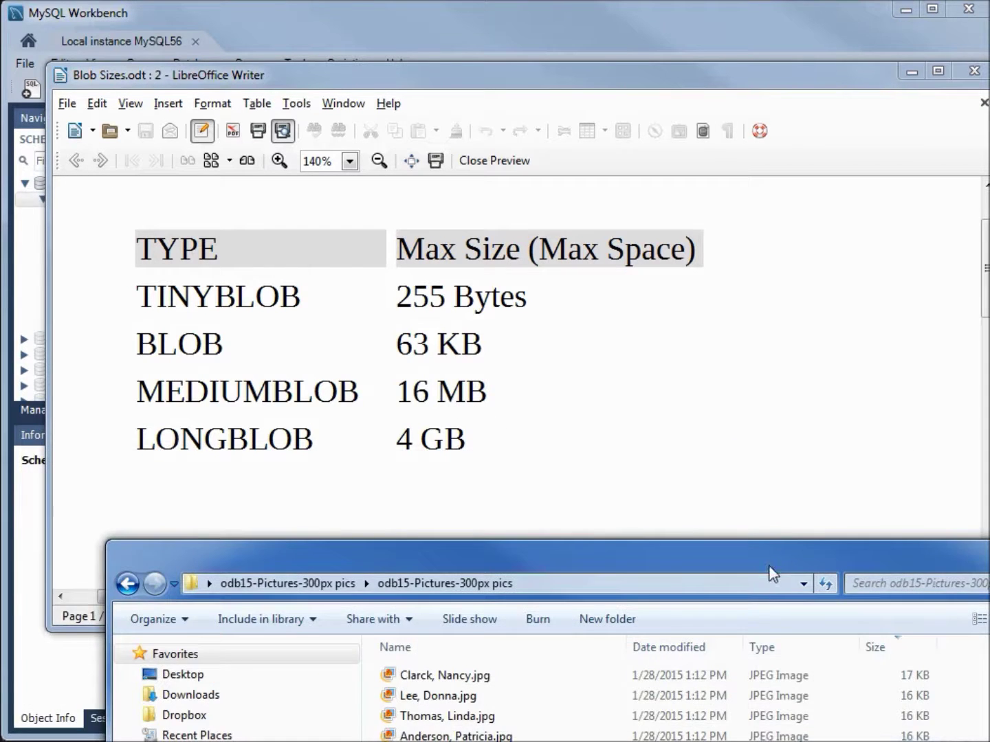
pyautogui.moveTo(768, 566); pyautogui.dragTo(689, 322)
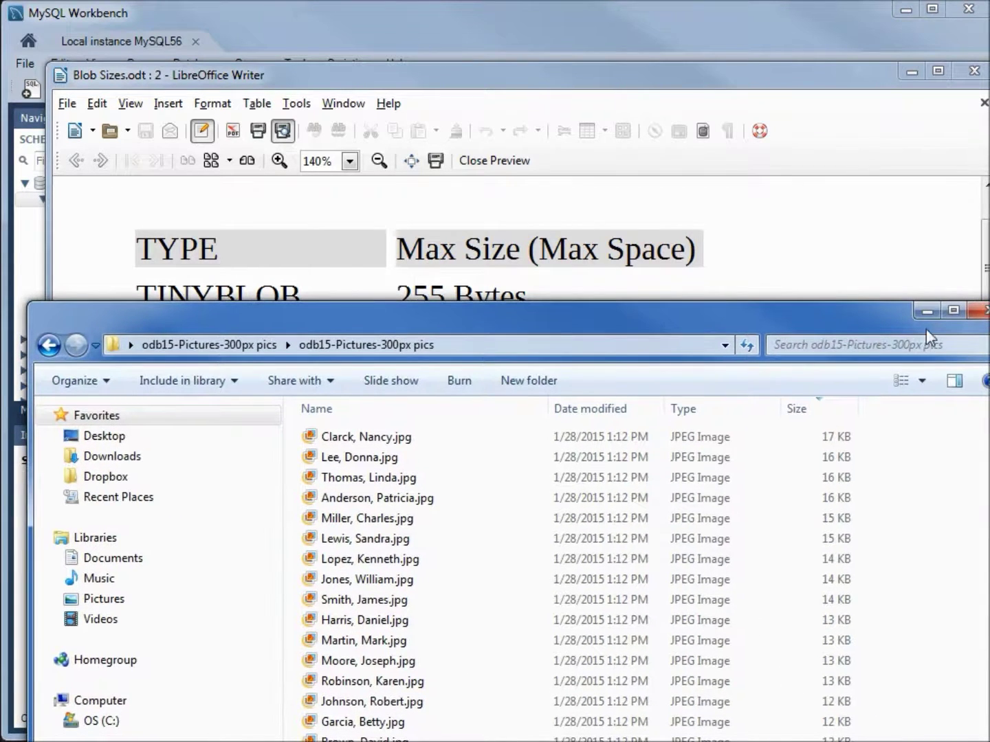
pyautogui.click(935, 310)
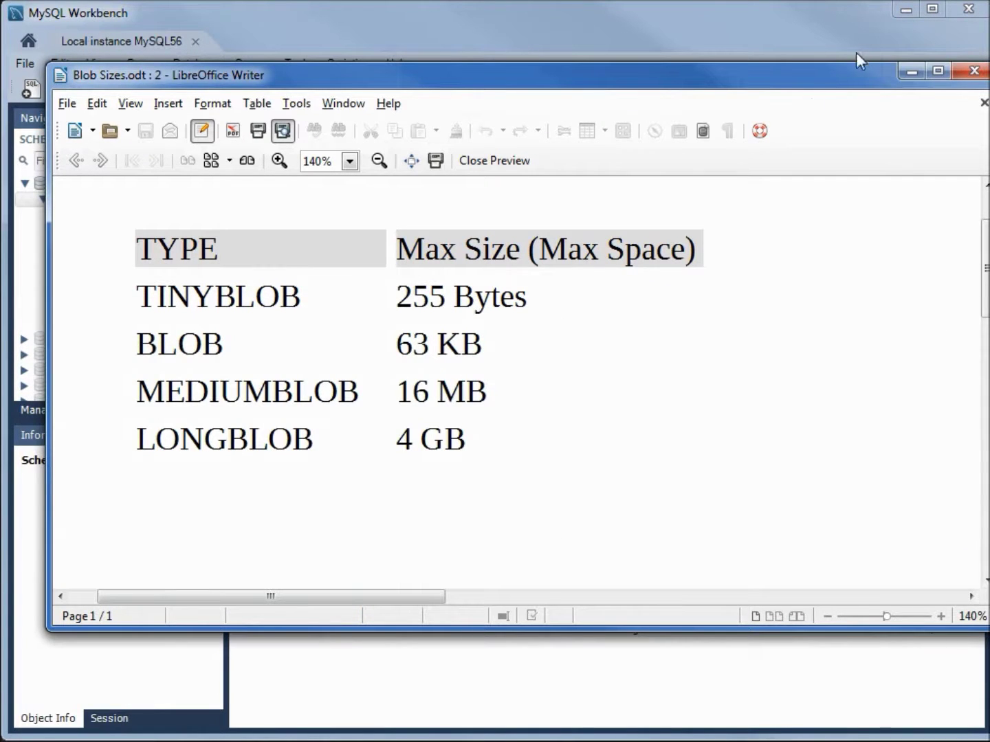
# Step: Change Employee-Pic from MEDIUMBLOB to BLOB and apply the change script to the database
pyautogui.click(913, 66)
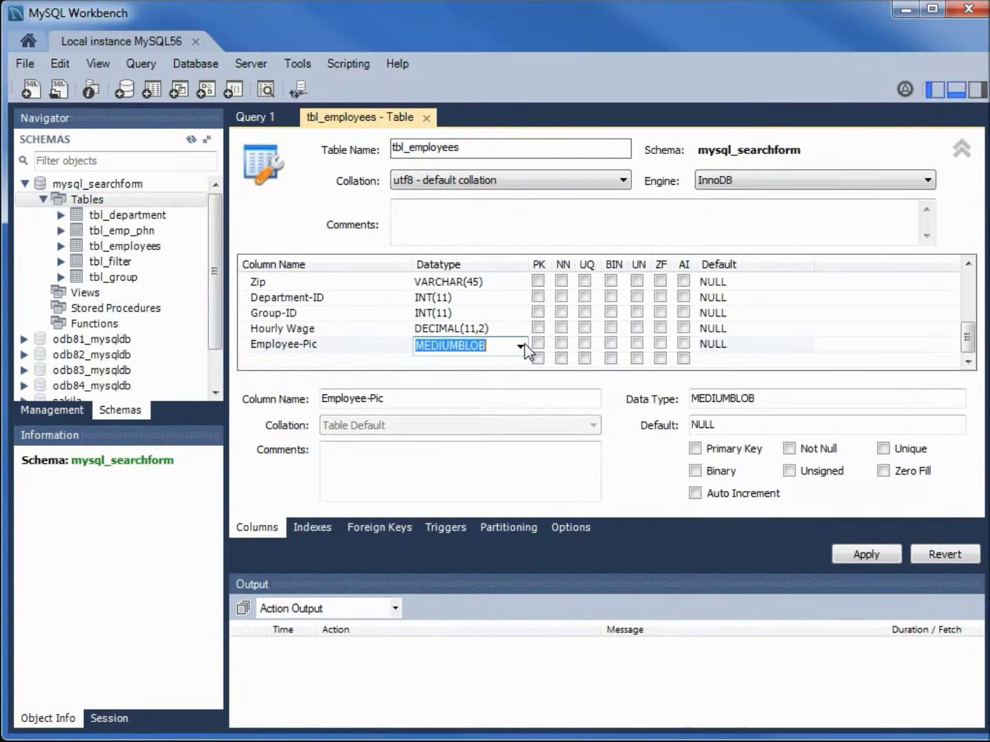
pyautogui.click(520, 345)
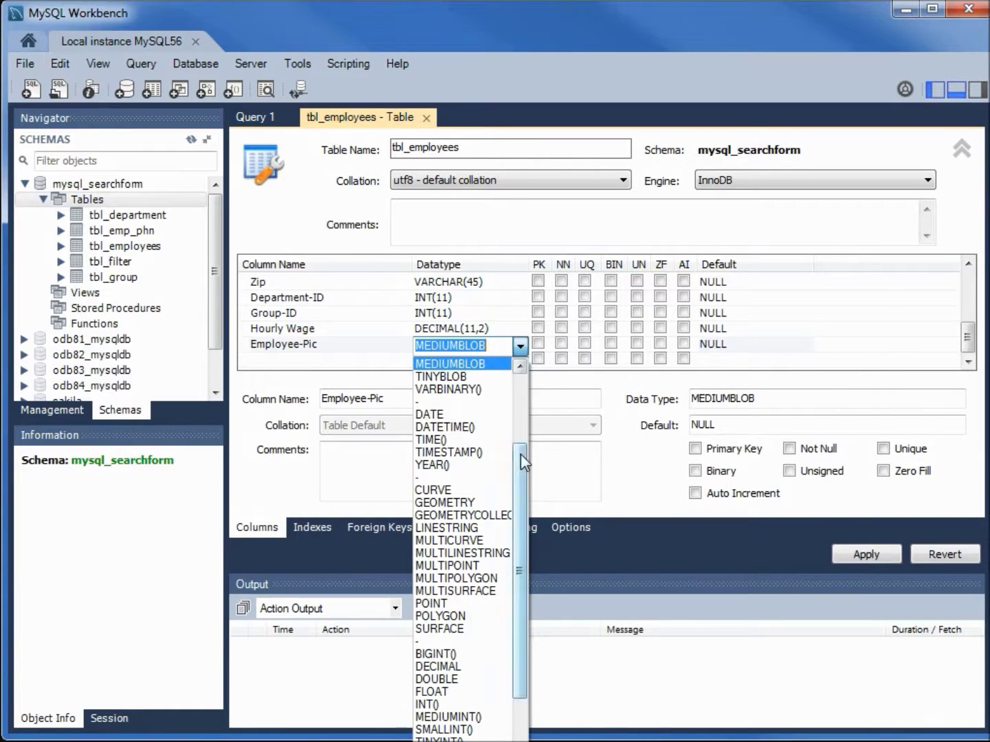
pyautogui.scroll(3, 508, 473)
pyautogui.click(483, 415)
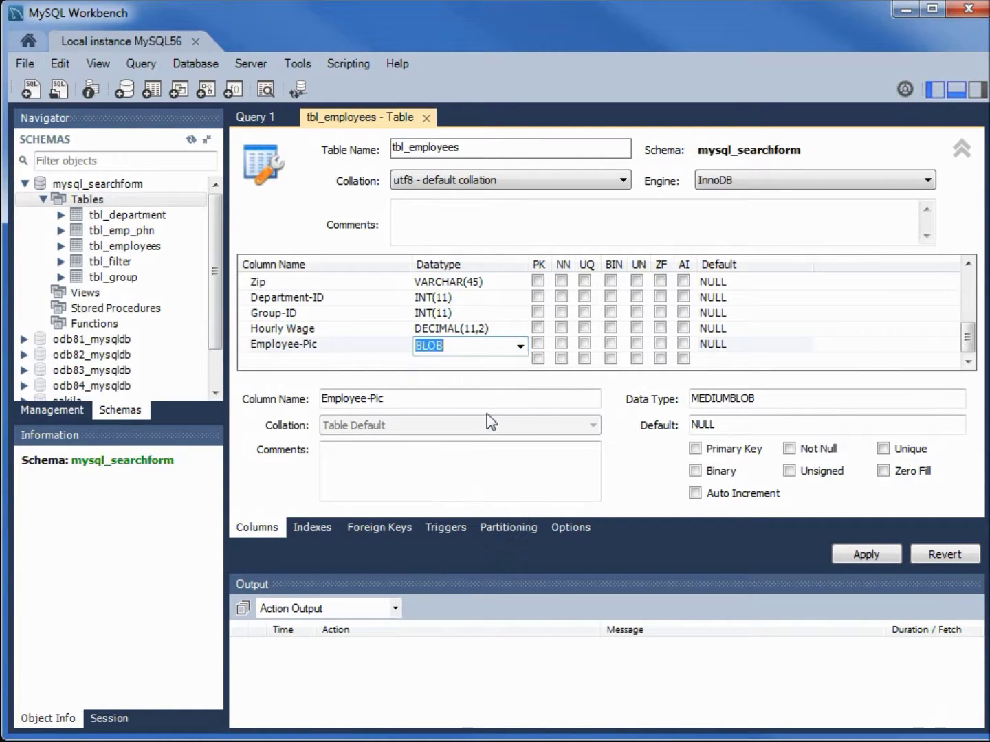
pyautogui.click(852, 548)
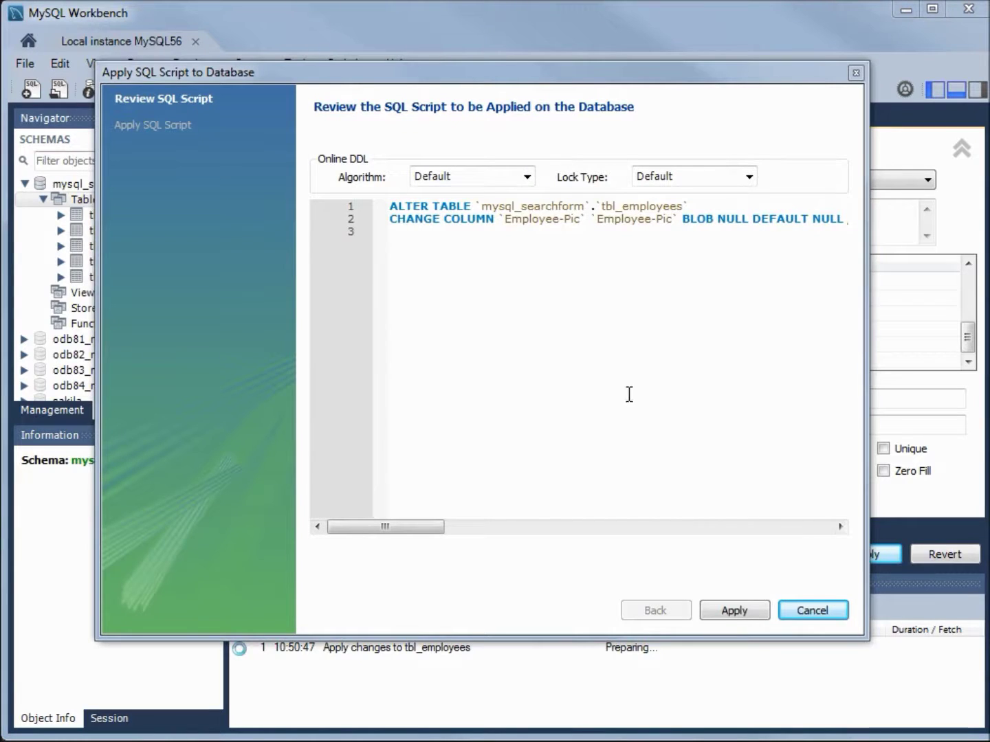
pyautogui.click(731, 611)
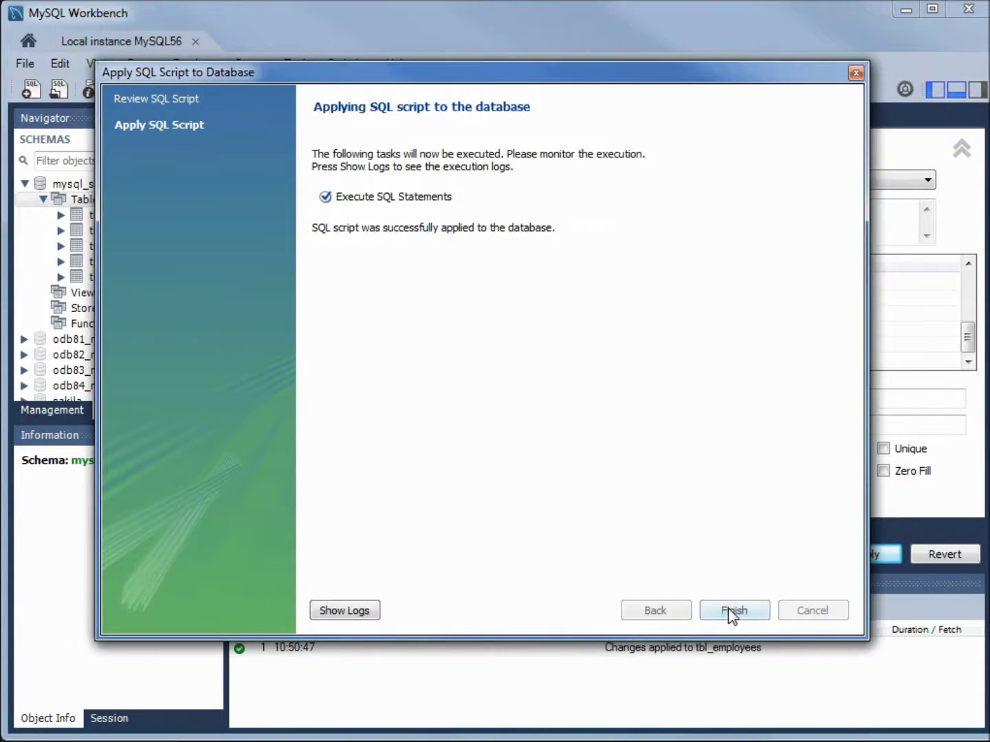
pyautogui.click(735, 611)
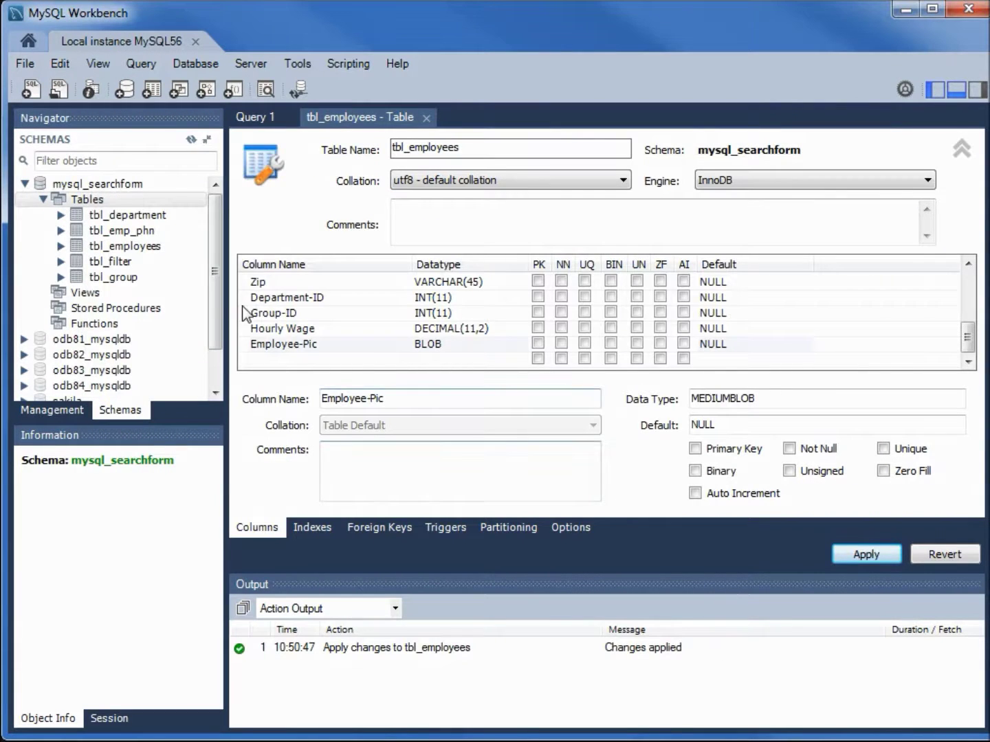
pyautogui.moveTo(136, 251)
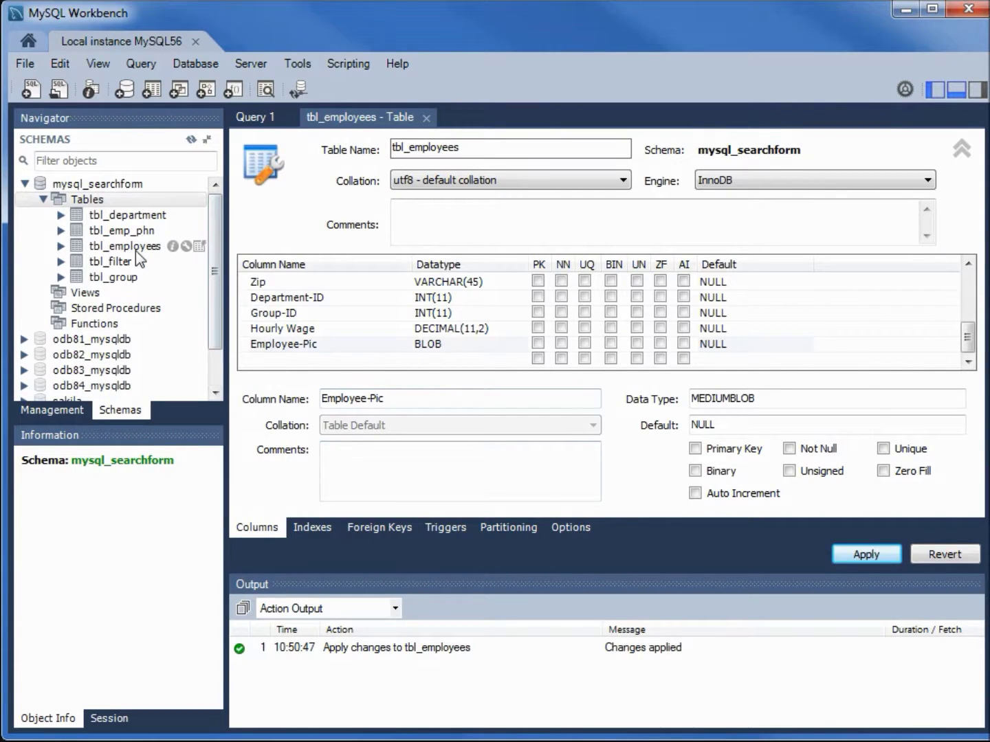
# Step: Show all 27 tbl_employees rows and scroll the grid right to the Employee-Pic column
pyautogui.click(200, 246)
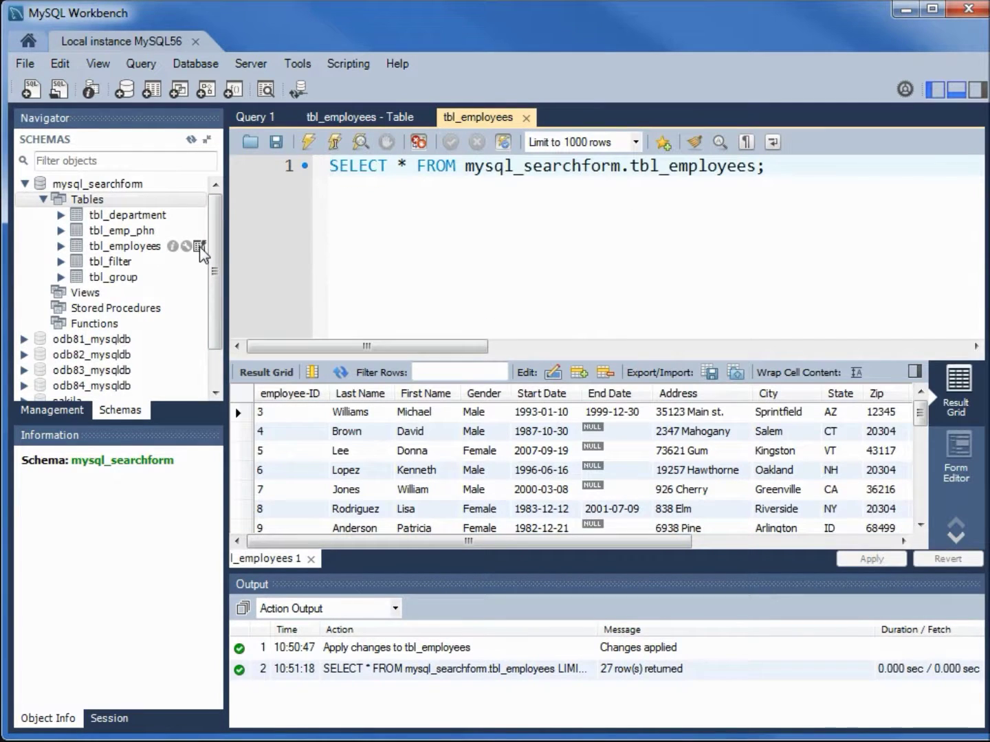
pyautogui.moveTo(426, 540); pyautogui.dragTo(691, 550)
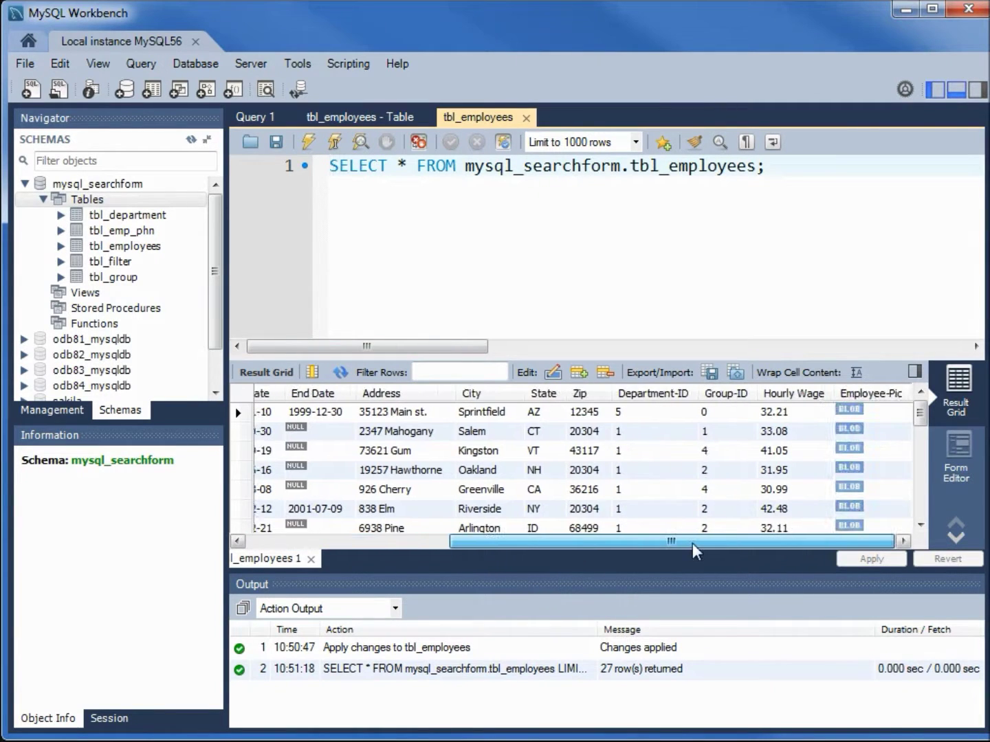
pyautogui.rightClick(844, 411)
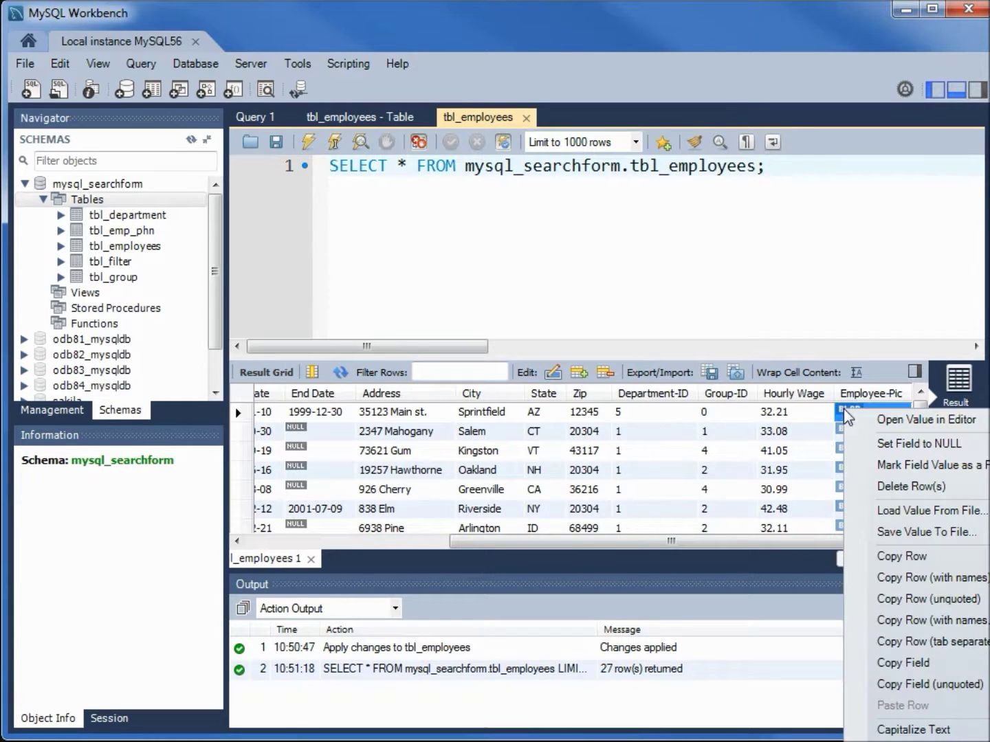
# Step: Load the first employee's 11622-byte JPEG photo from the 300px folder into Employee-Pic
pyautogui.click(936, 422)
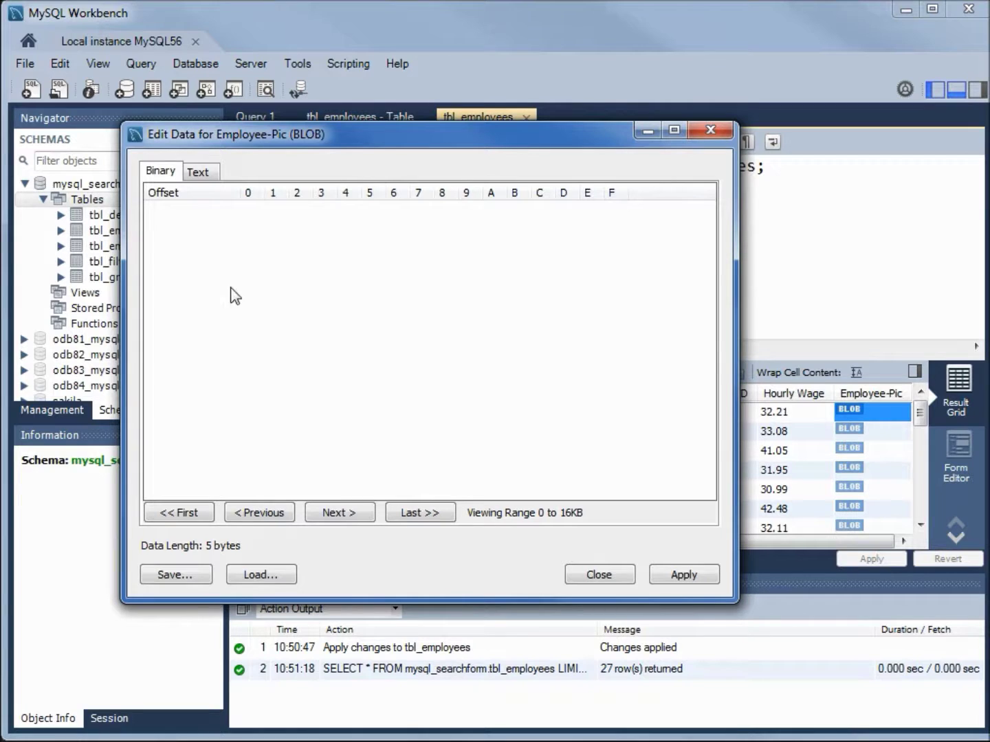
pyautogui.click(253, 578)
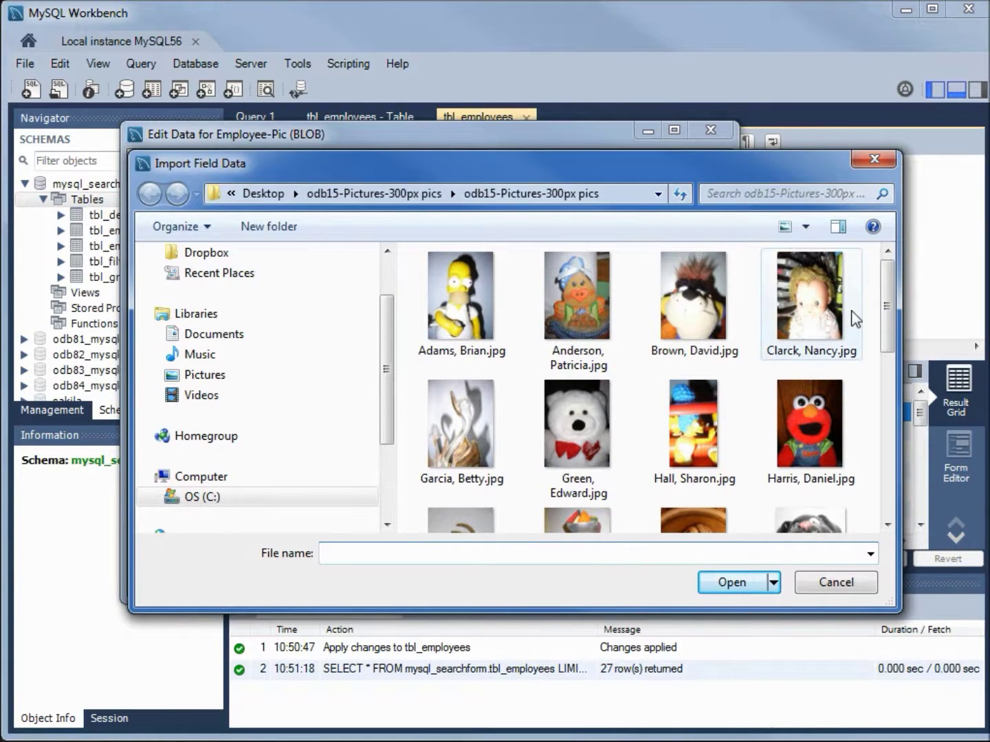
pyautogui.moveTo(889, 303); pyautogui.dragTo(889, 474)
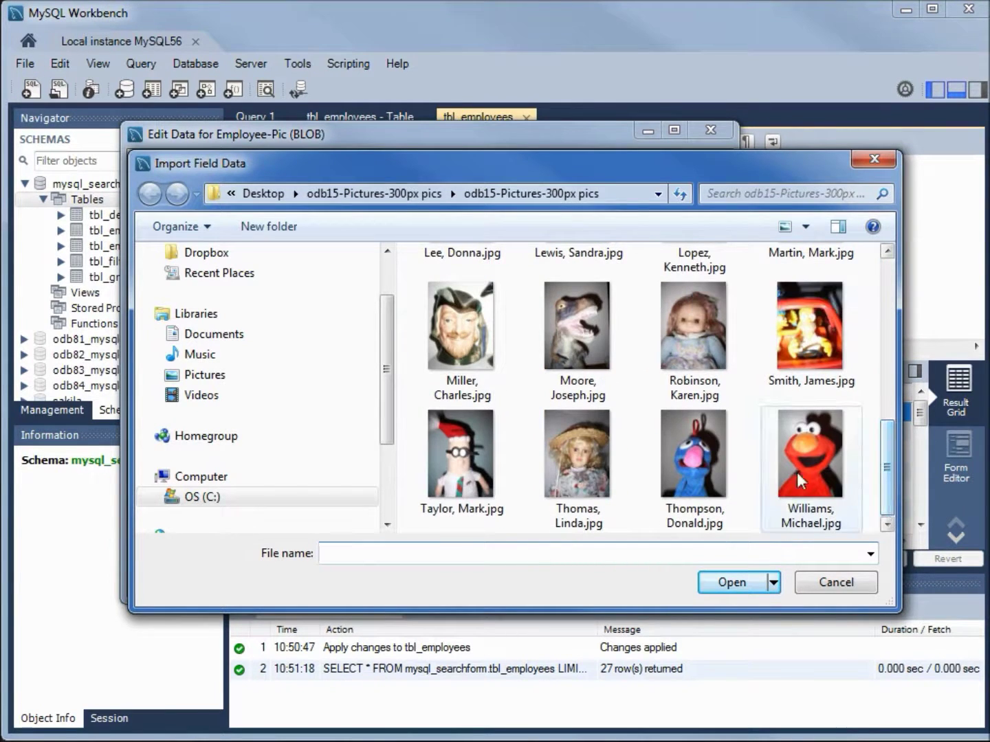
pyautogui.click(808, 444)
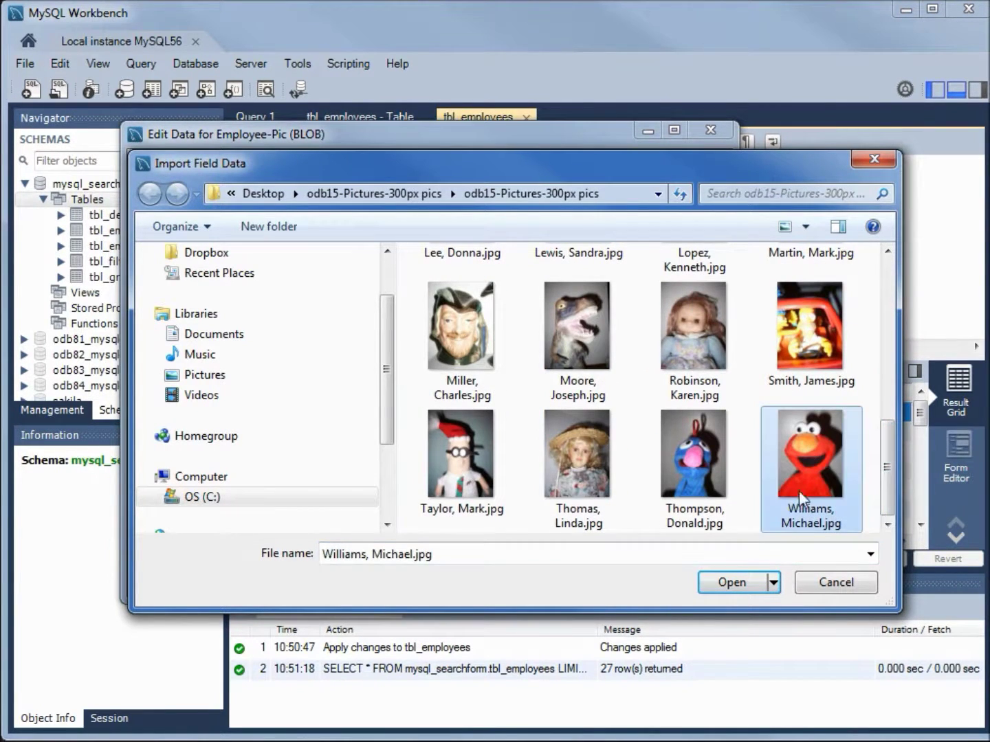
pyautogui.click(726, 582)
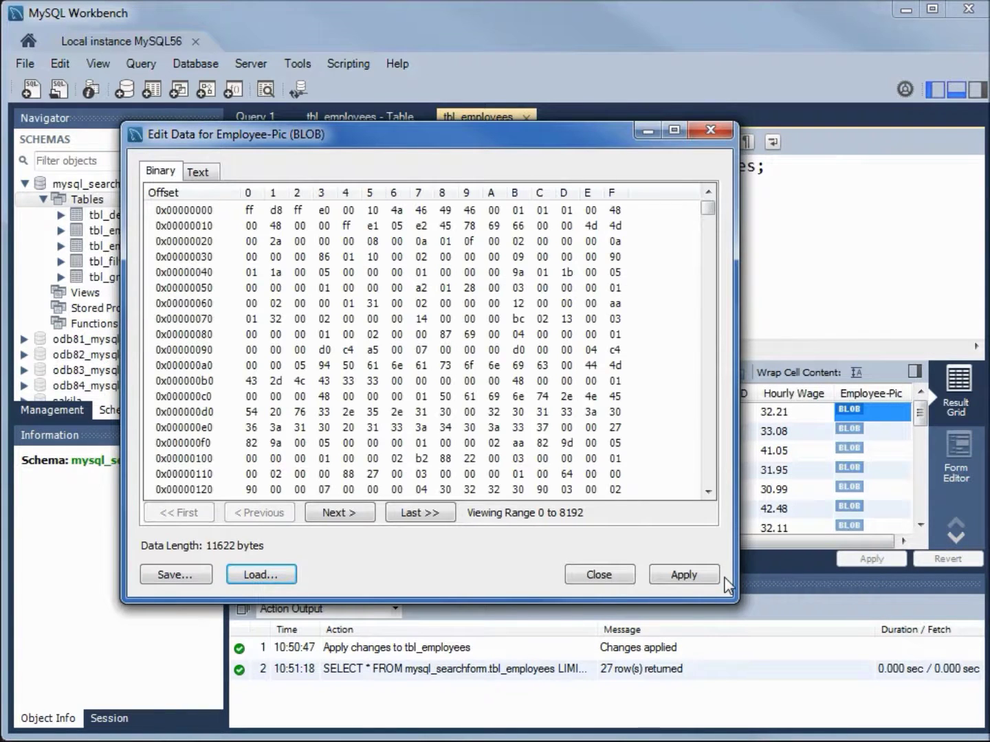
pyautogui.click(198, 176)
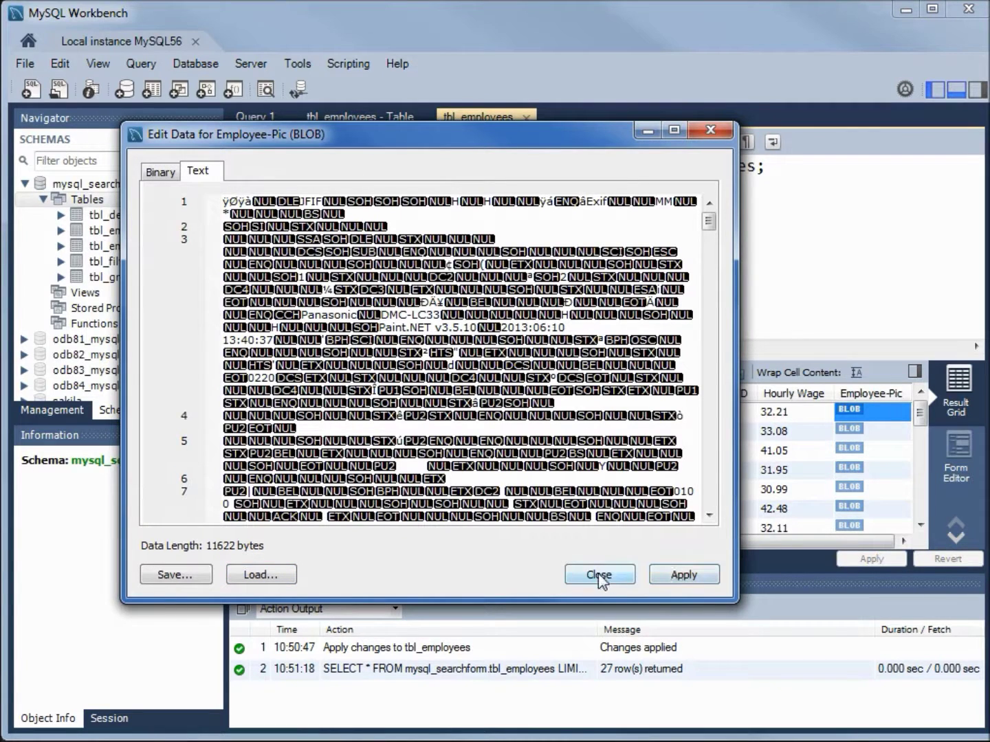
pyautogui.click(679, 580)
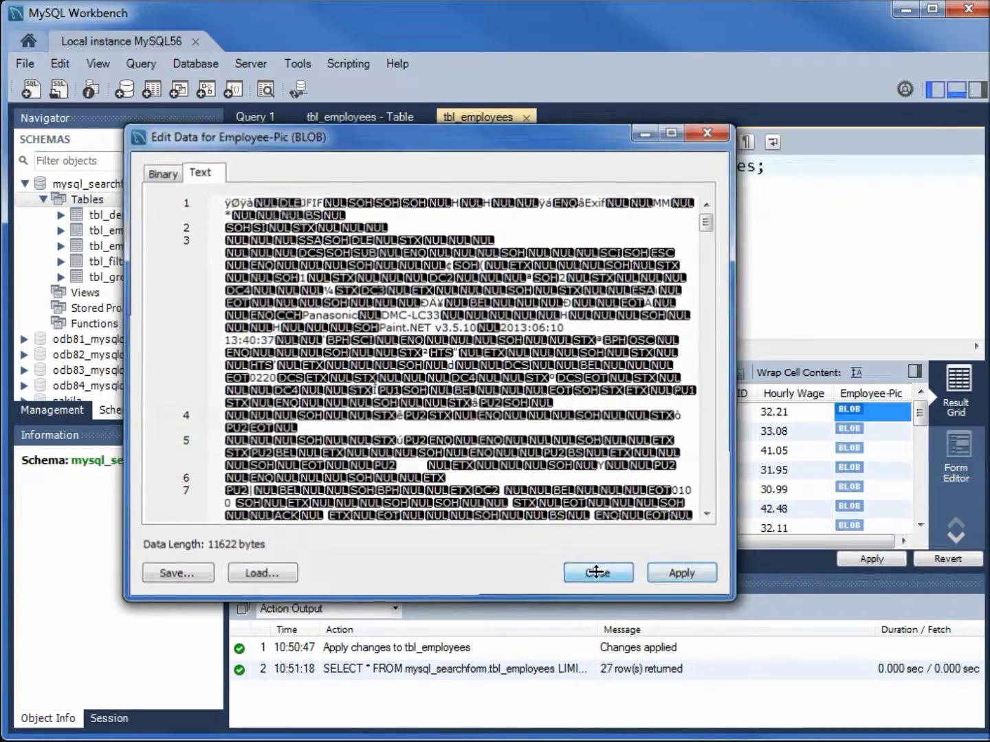
pyautogui.click(597, 575)
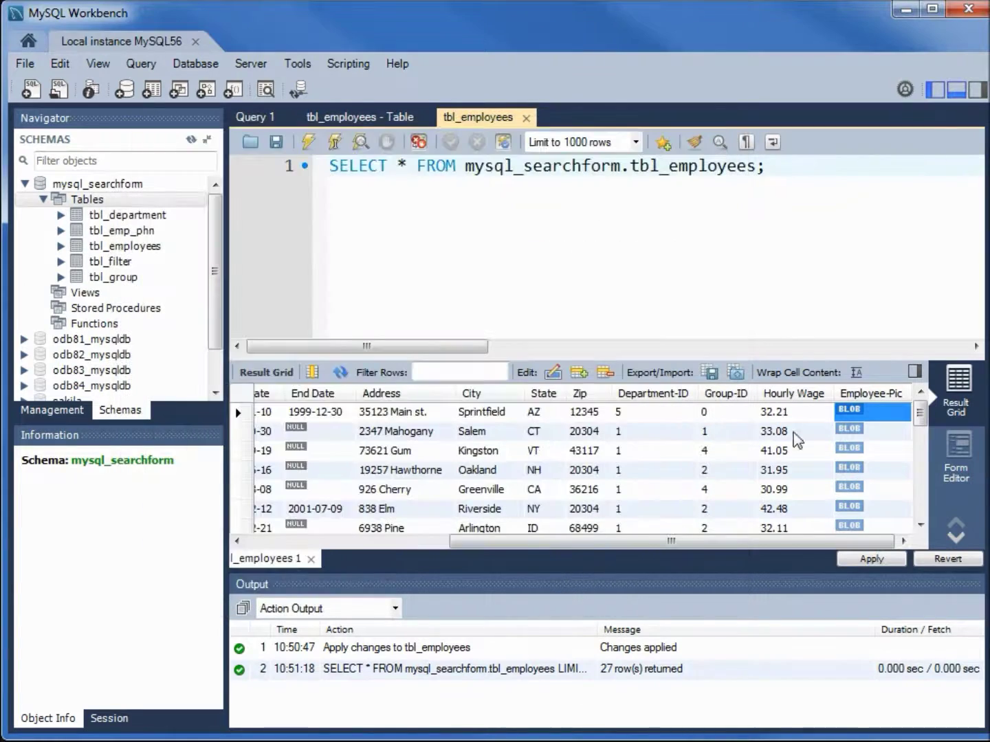
pyautogui.rightClick(845, 415)
pyautogui.click(894, 417)
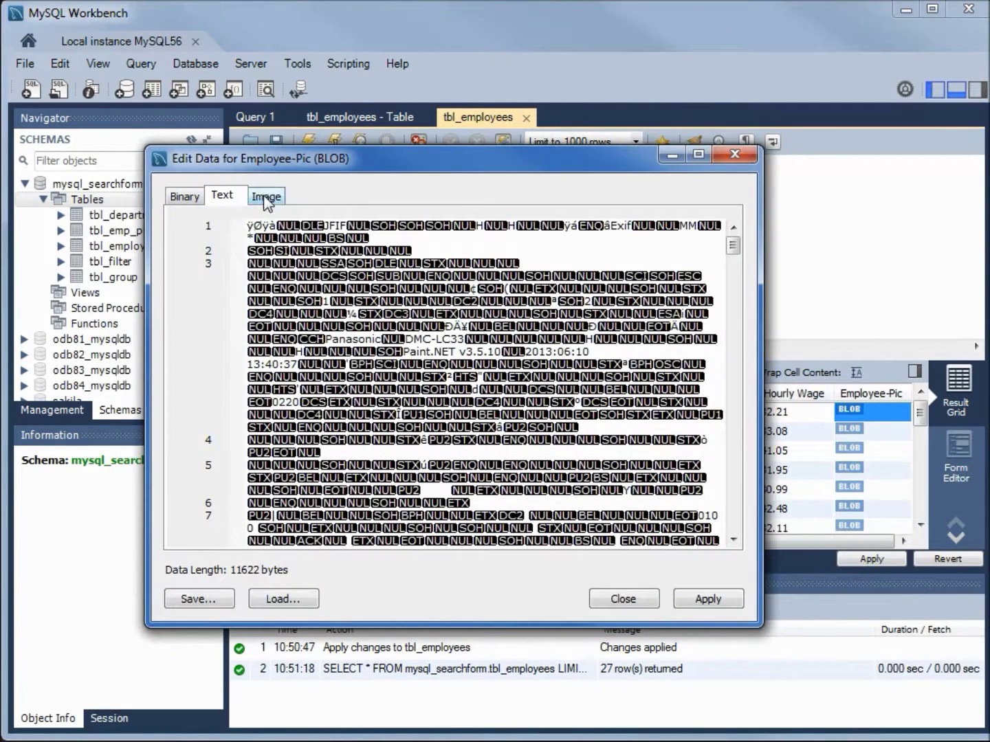
pyautogui.click(266, 197)
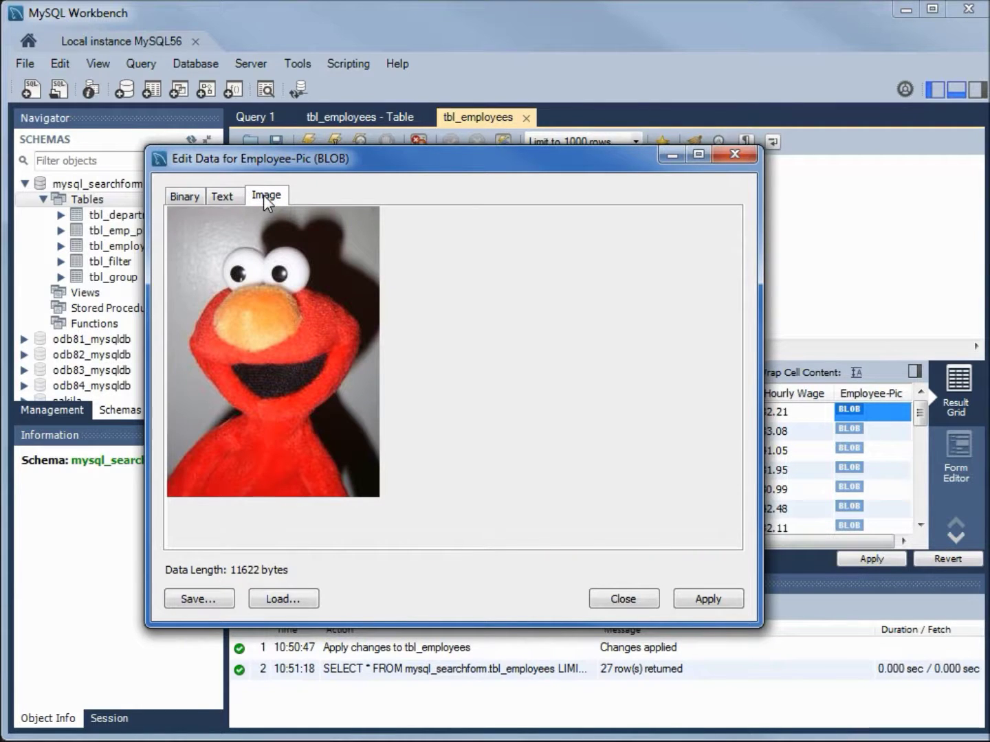
pyautogui.click(614, 596)
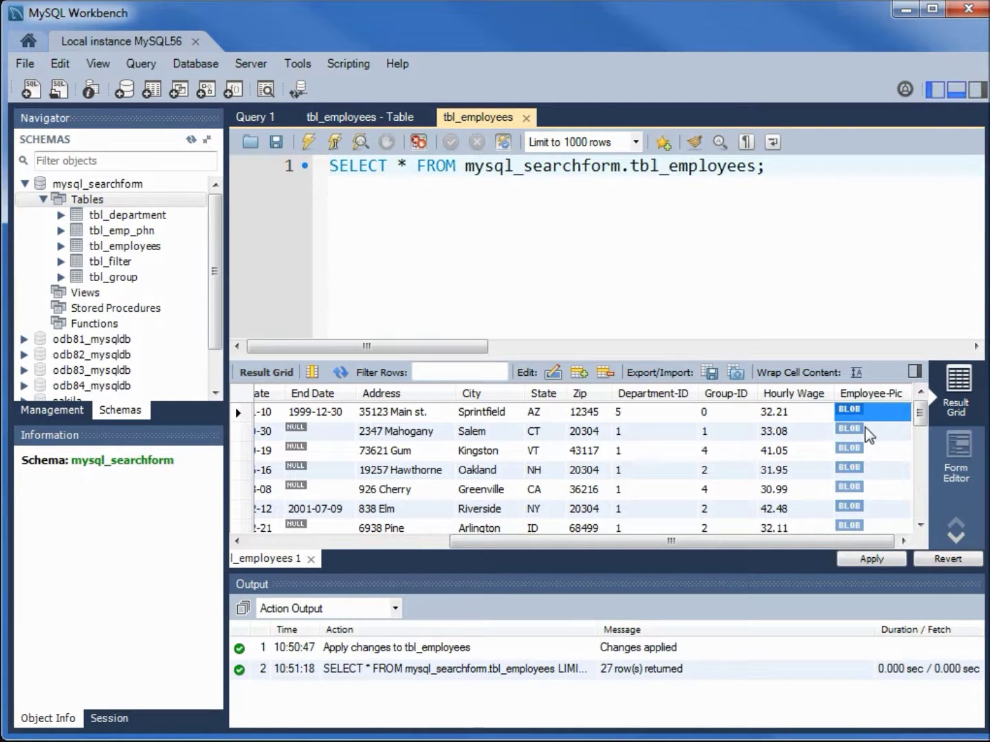
# Step: Select Employee-Pic cells from row 2 to the last row and set them to NULL
pyautogui.click(857, 431)
pyautogui.moveTo(920, 414); pyautogui.dragTo(929, 507)
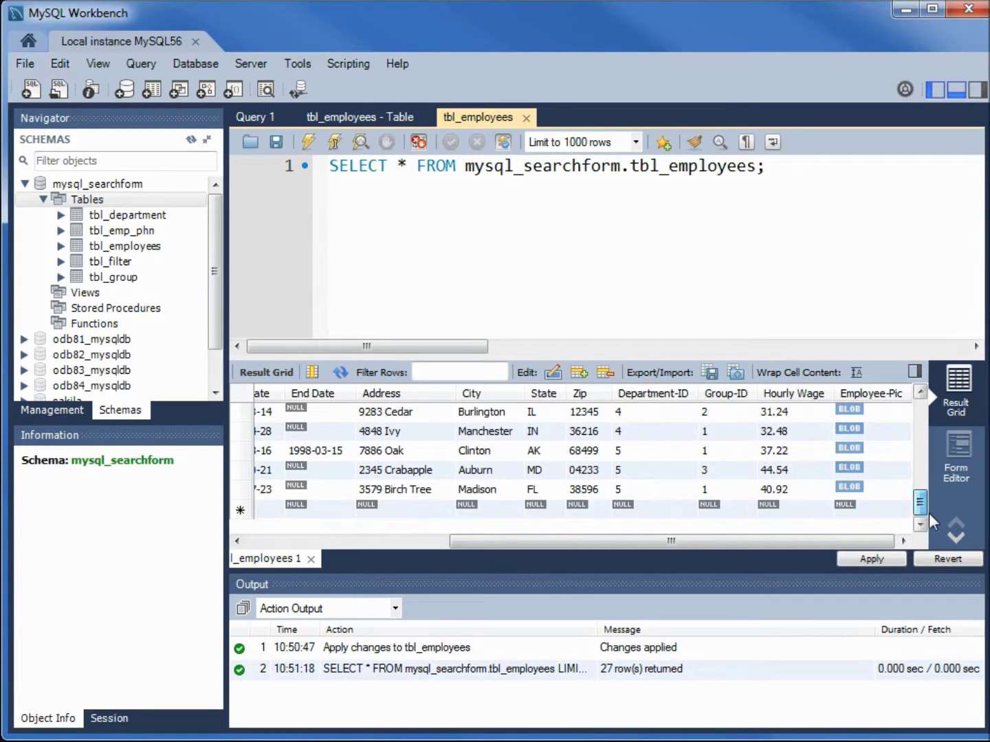
pyautogui.keyDown('shift'); pyautogui.click(853, 489); pyautogui.keyUp('shift')
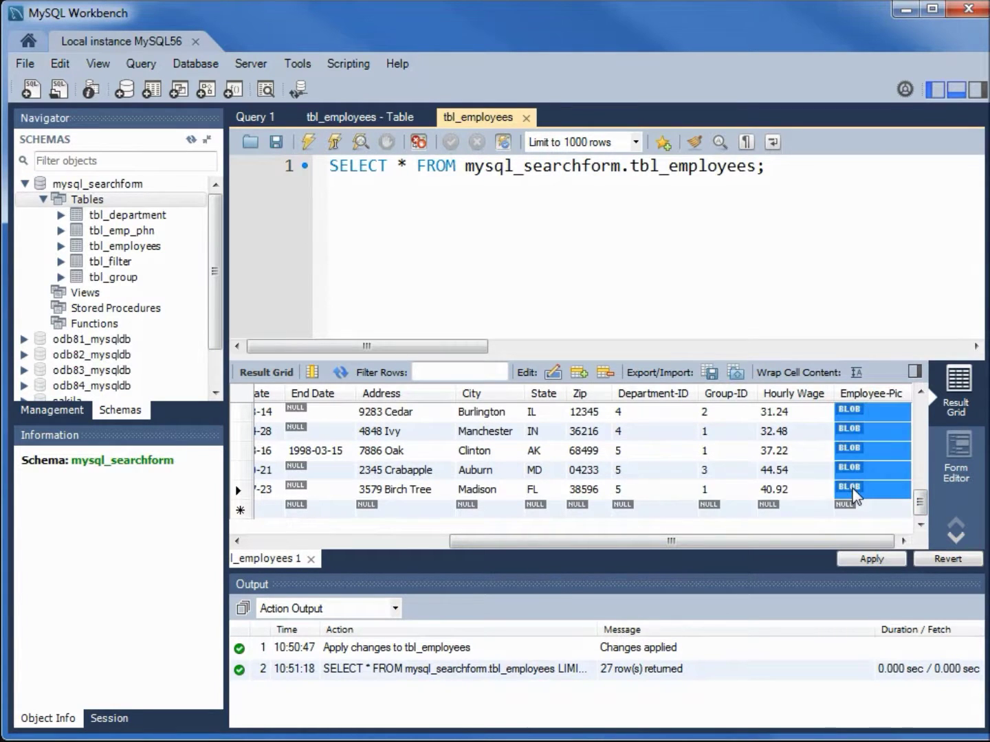
pyautogui.rightClick(841, 426)
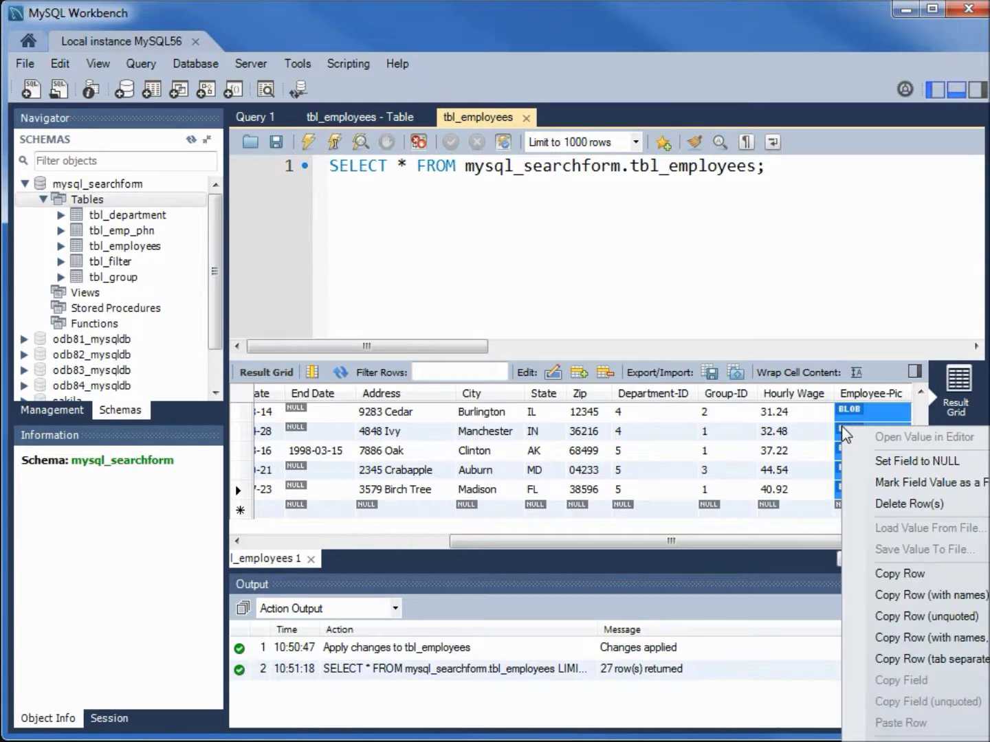
pyautogui.click(881, 461)
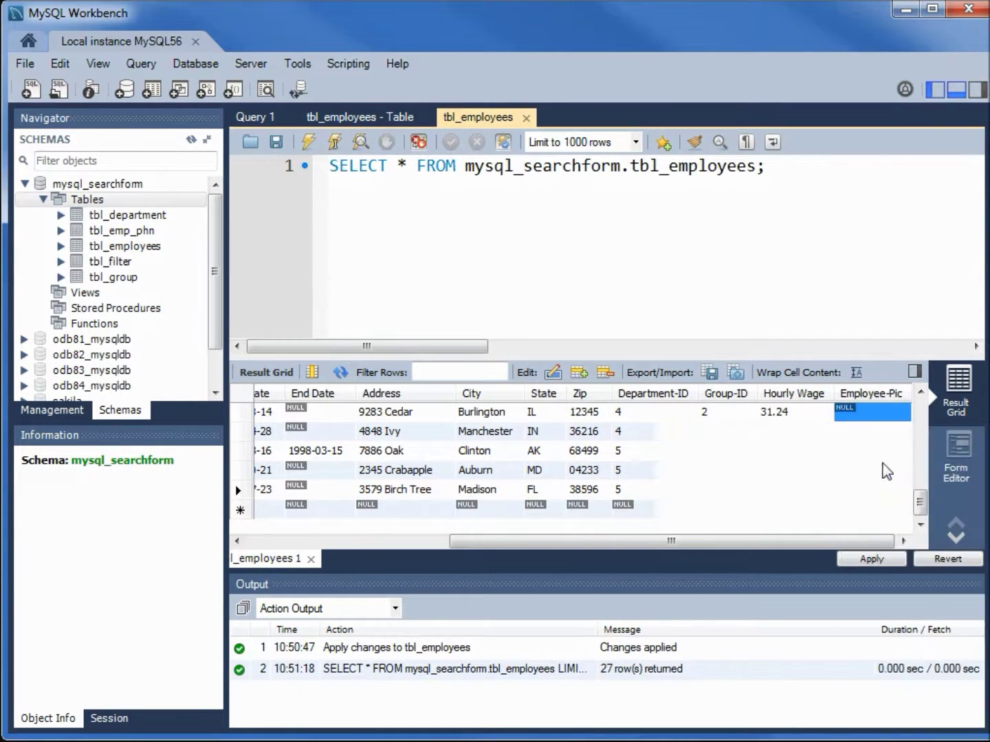
pyautogui.moveTo(917, 512); pyautogui.dragTo(921, 399)
pyautogui.click(863, 433)
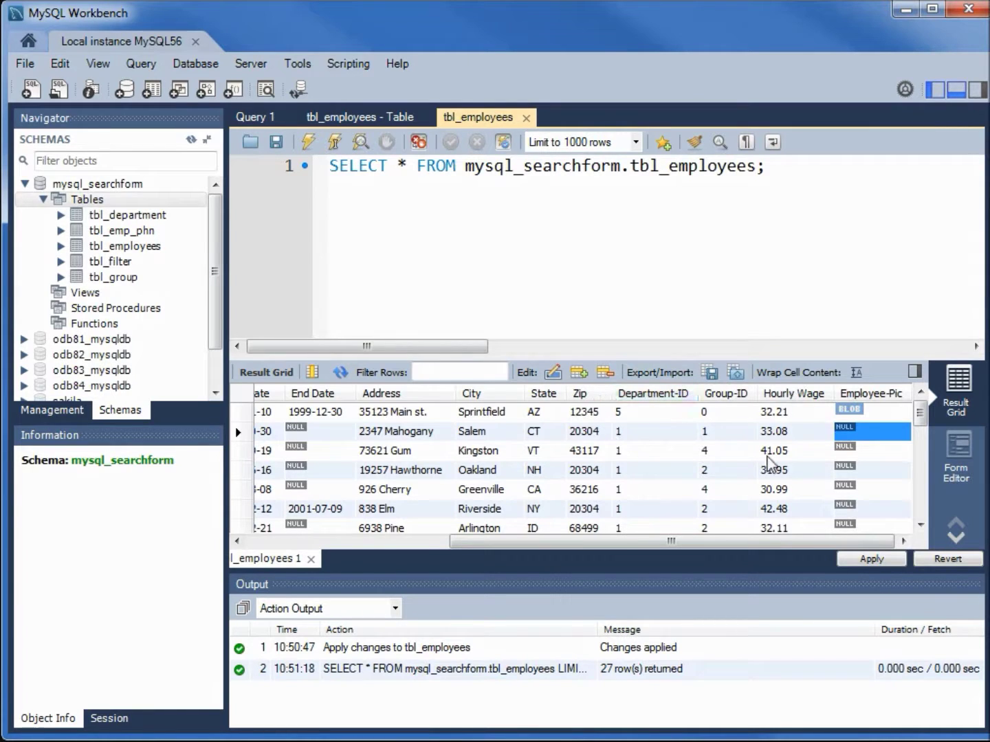
# Step: Apply the pending Employee-Pic updates for tbl_employees to the database
pyautogui.click(876, 561)
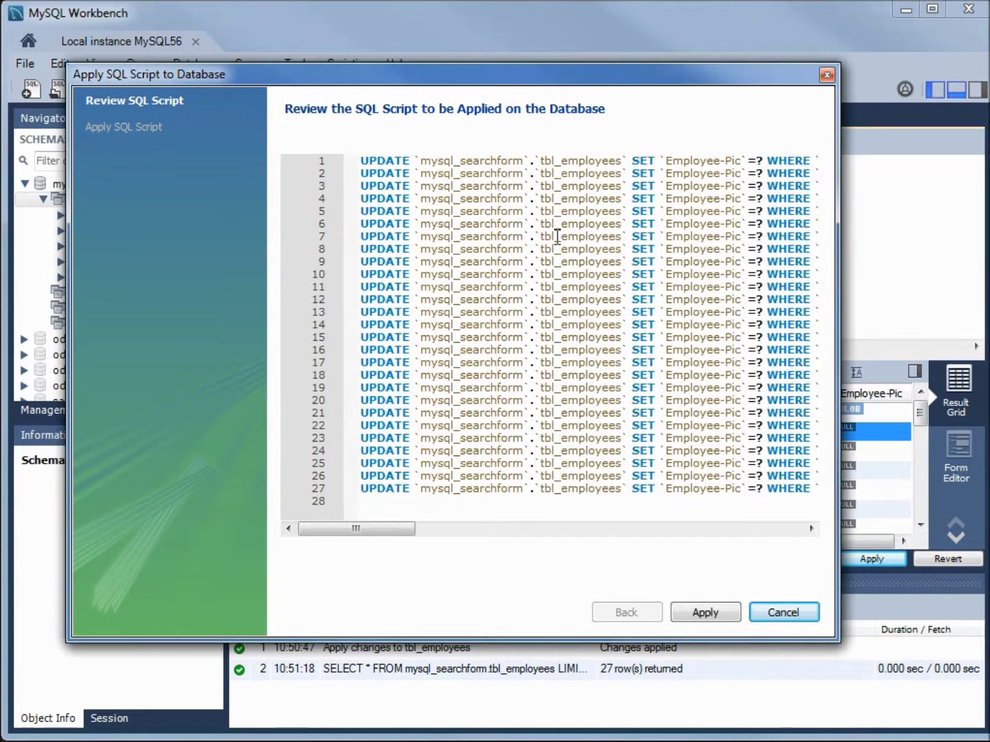
pyautogui.click(705, 612)
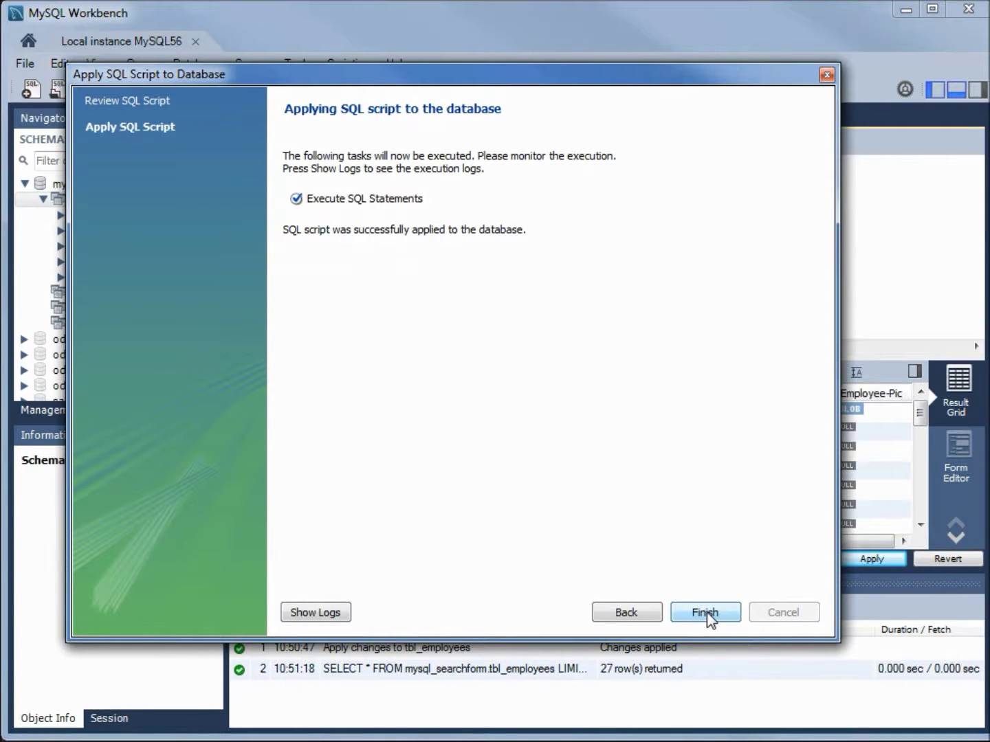
pyautogui.click(705, 612)
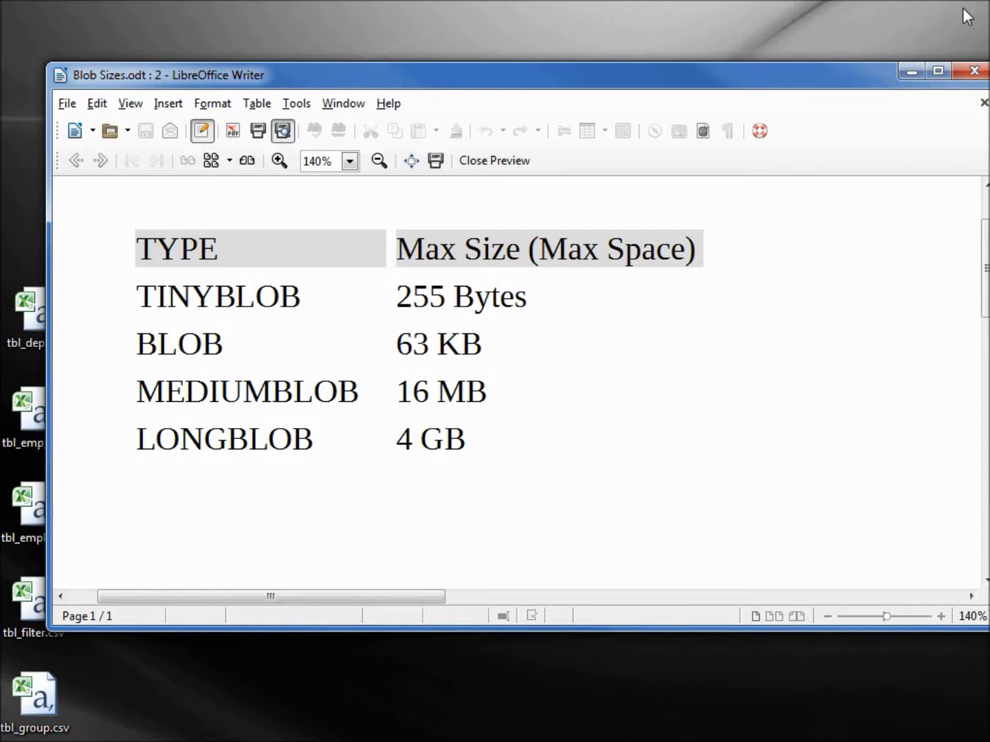
# Step: Start a new database via File > New, connecting to an existing MySQL database through JDBC
pyautogui.click(67, 104)
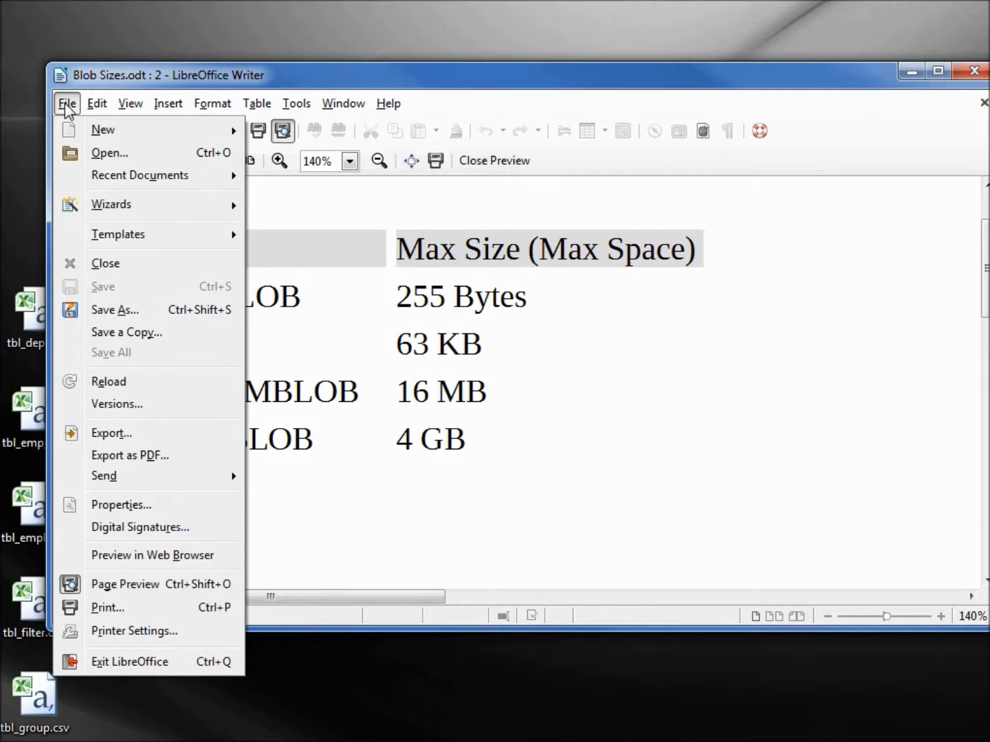
pyautogui.moveTo(138, 133)
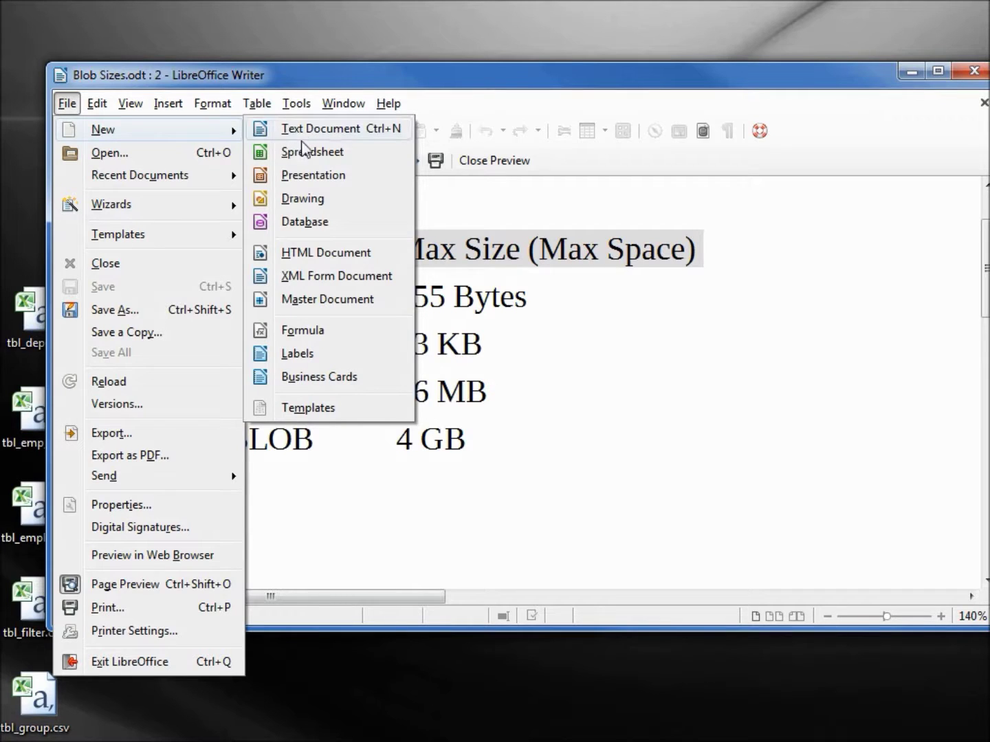
pyautogui.click(318, 224)
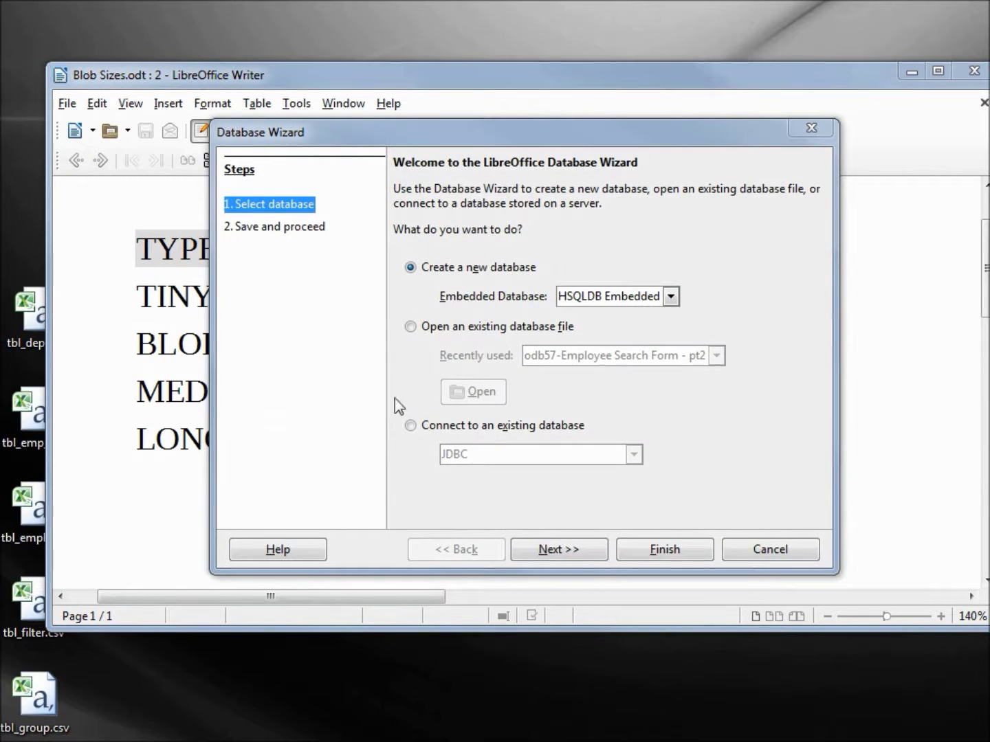
pyautogui.click(412, 427)
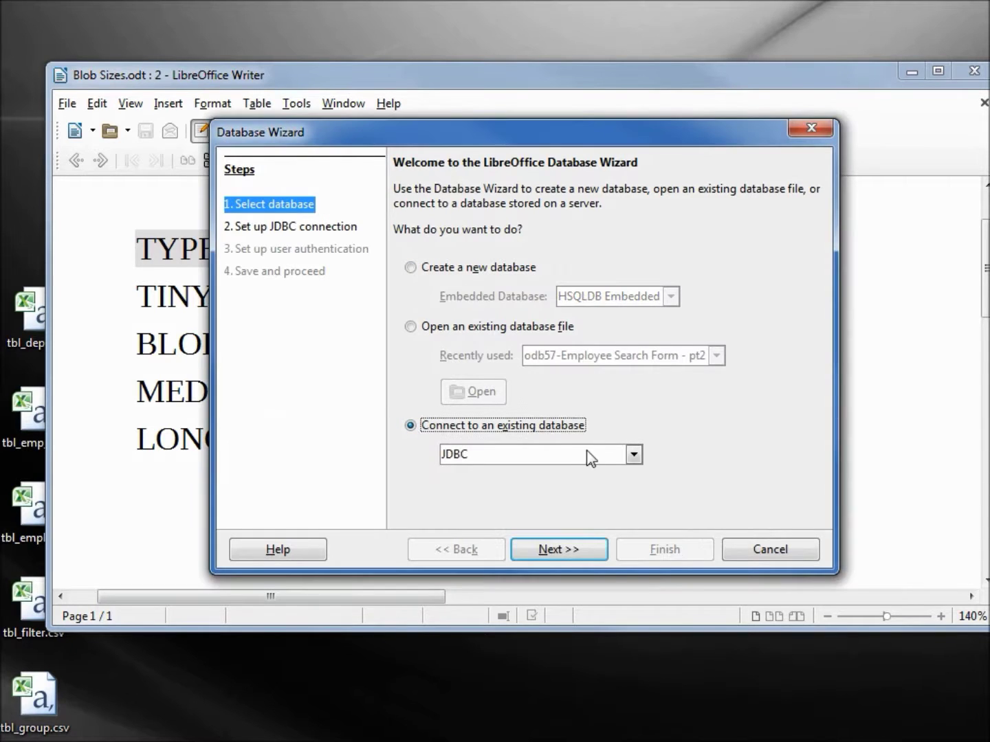
pyautogui.click(633, 455)
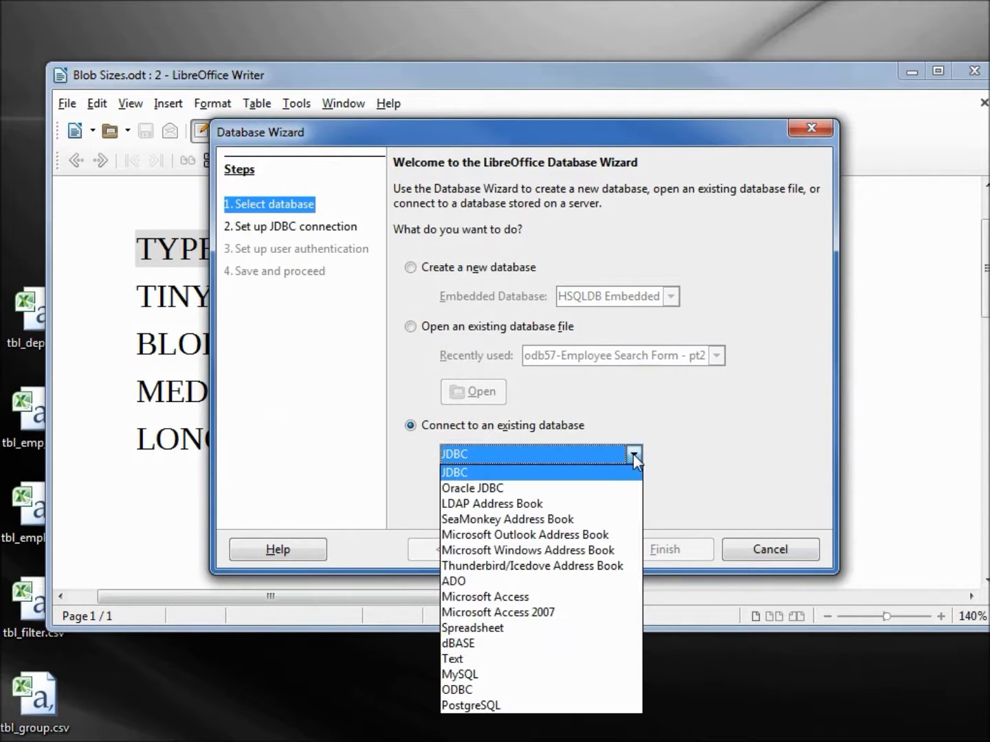
pyautogui.click(525, 675)
pyautogui.click(549, 559)
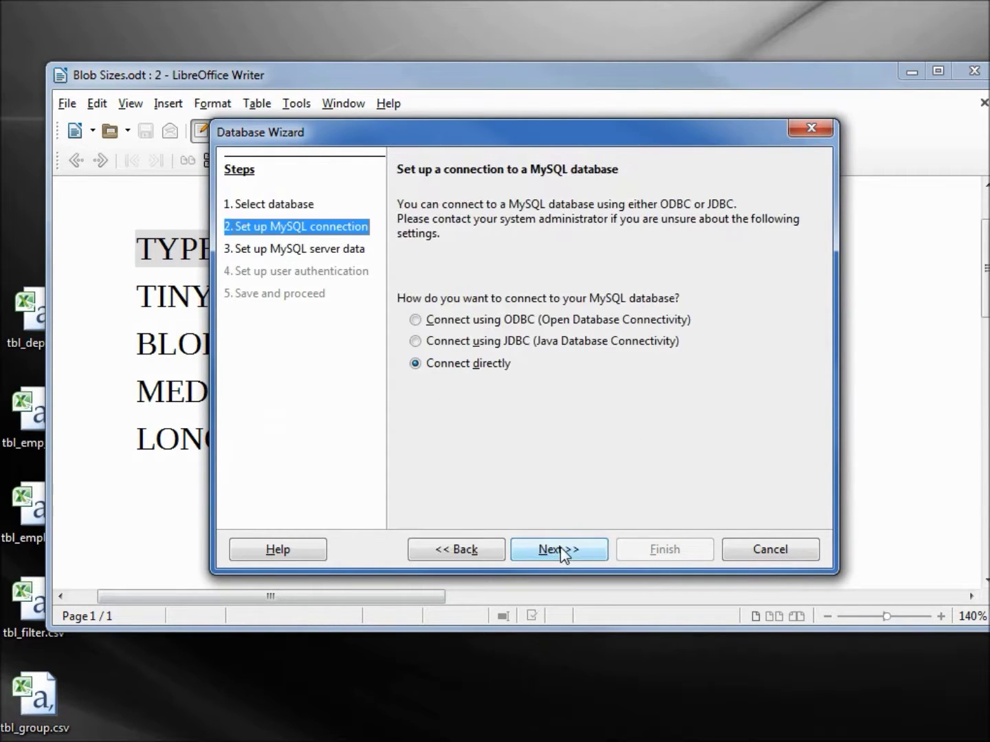
pyautogui.click(416, 342)
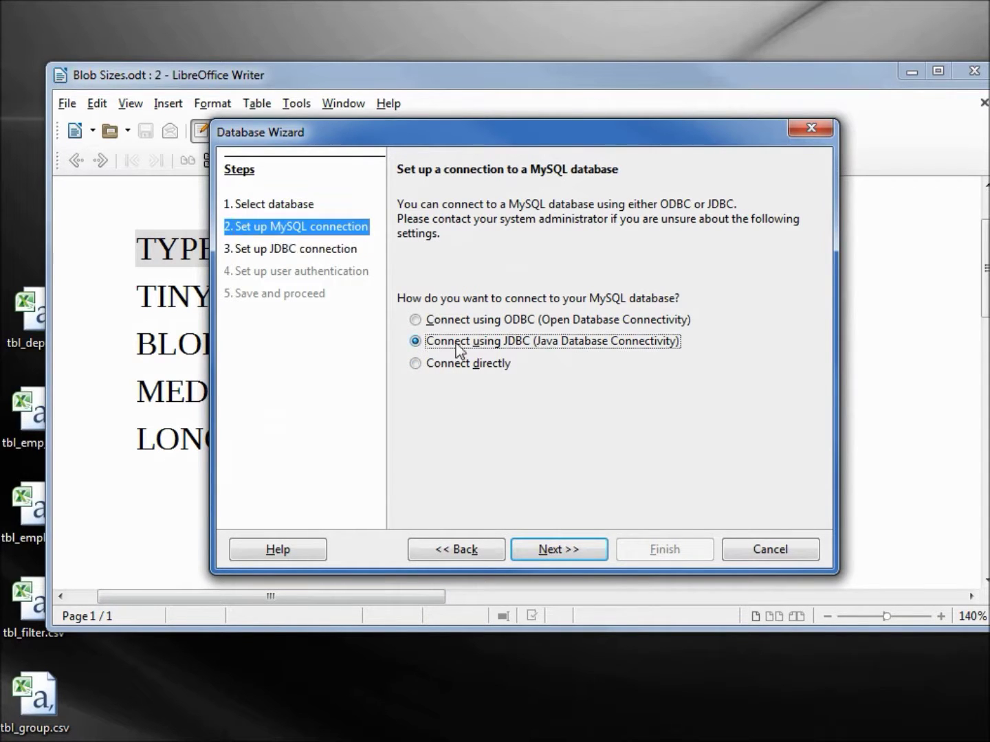
pyautogui.click(579, 549)
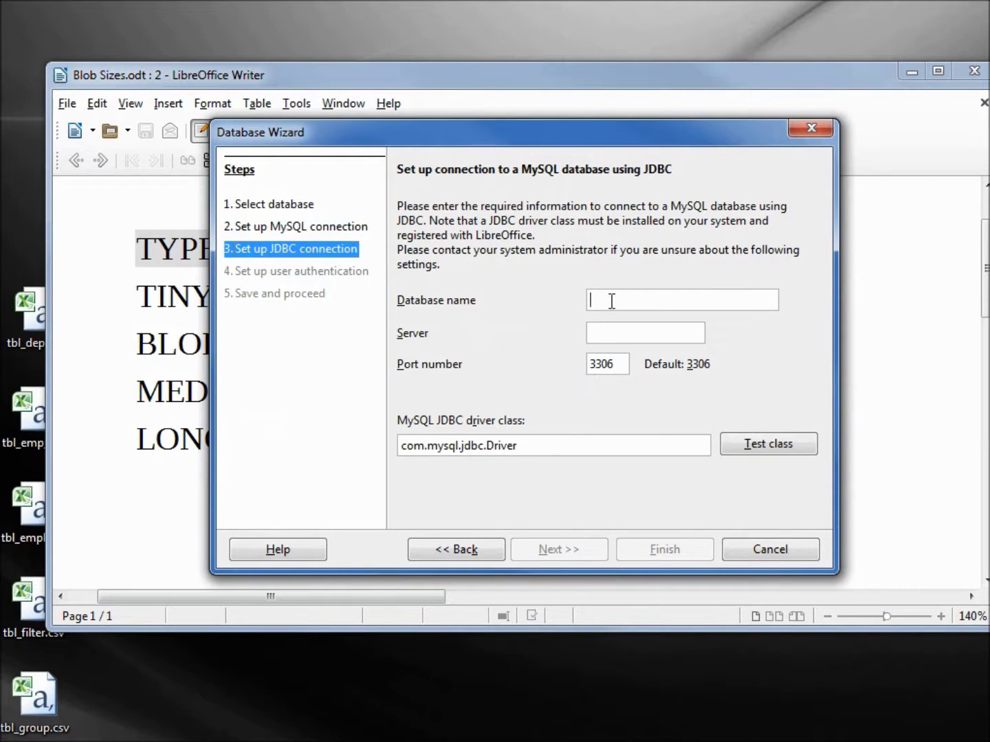
# Step: Set database name mysql_searchform and server localhost, test the JDBC driver class, and continue
pyautogui.write('mysql_searchform')
pyautogui.click(619, 330)
pyautogui.write('localhost')
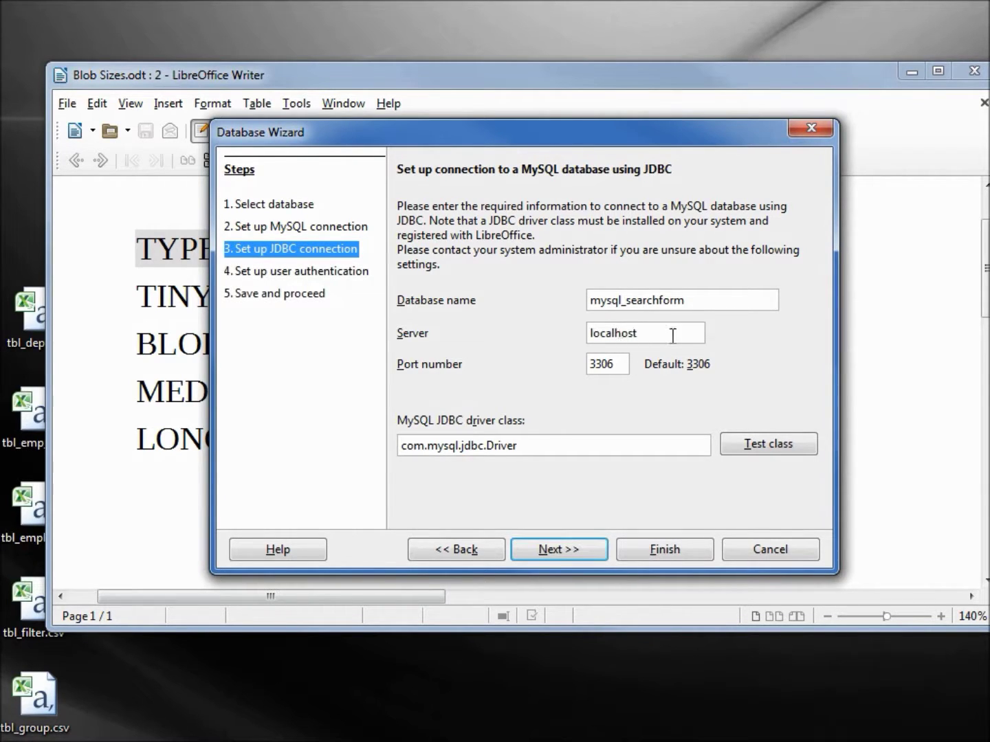
pyautogui.click(765, 446)
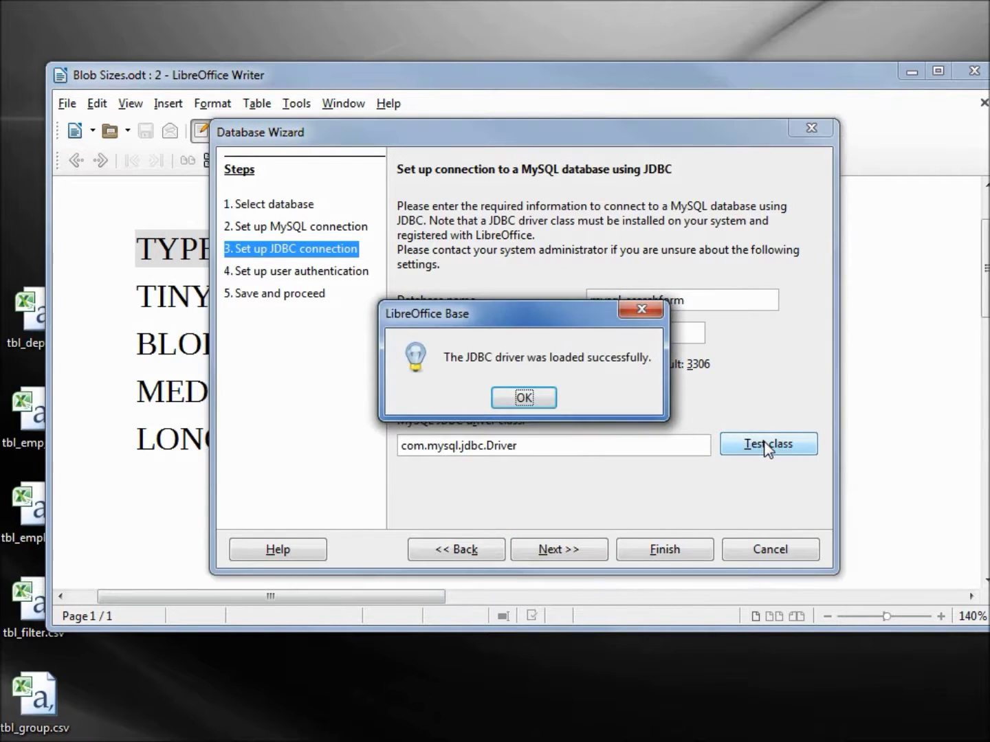
pyautogui.click(523, 399)
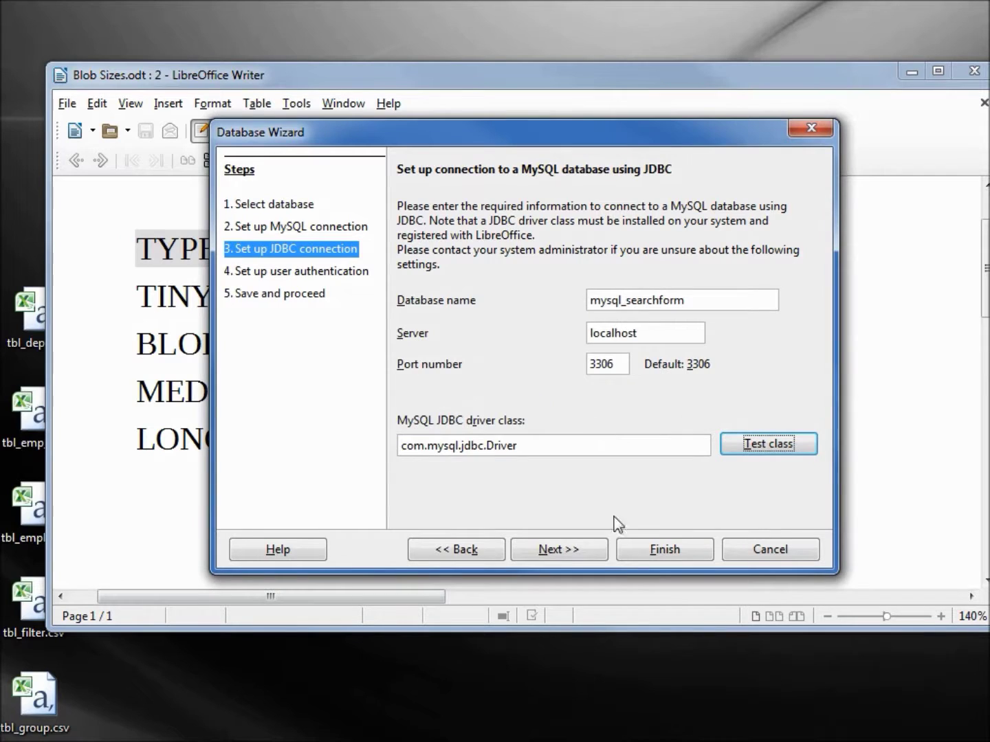
pyautogui.click(567, 551)
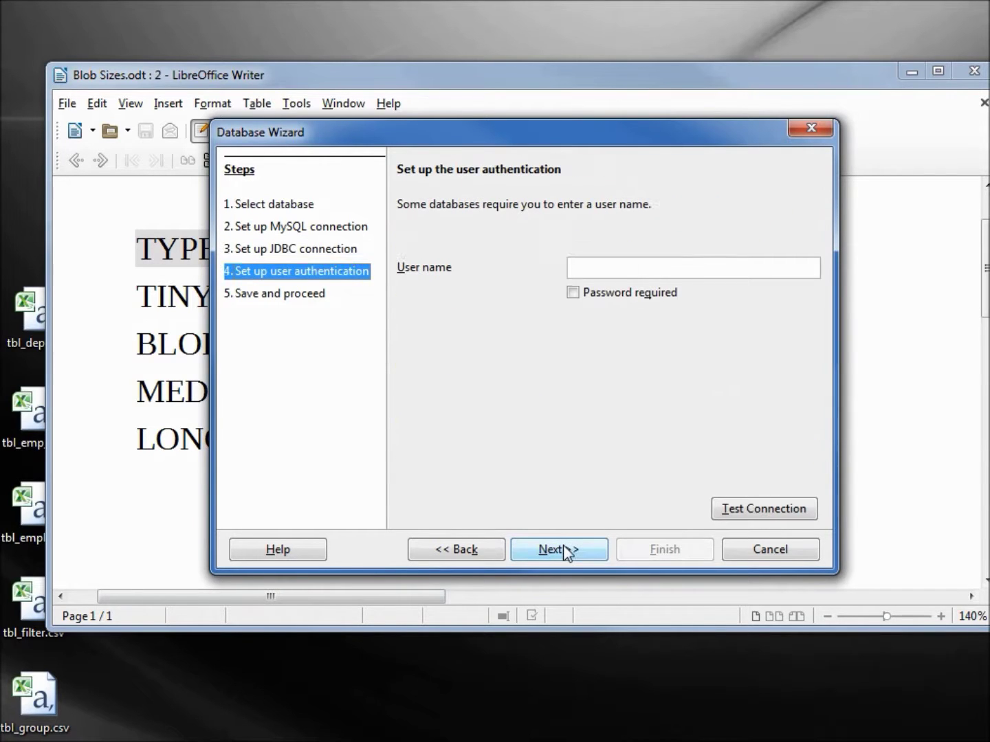
# Step: Log in as user root with a required password and confirm the connection test succeeds
pyautogui.click(598, 267)
pyautogui.write('root')
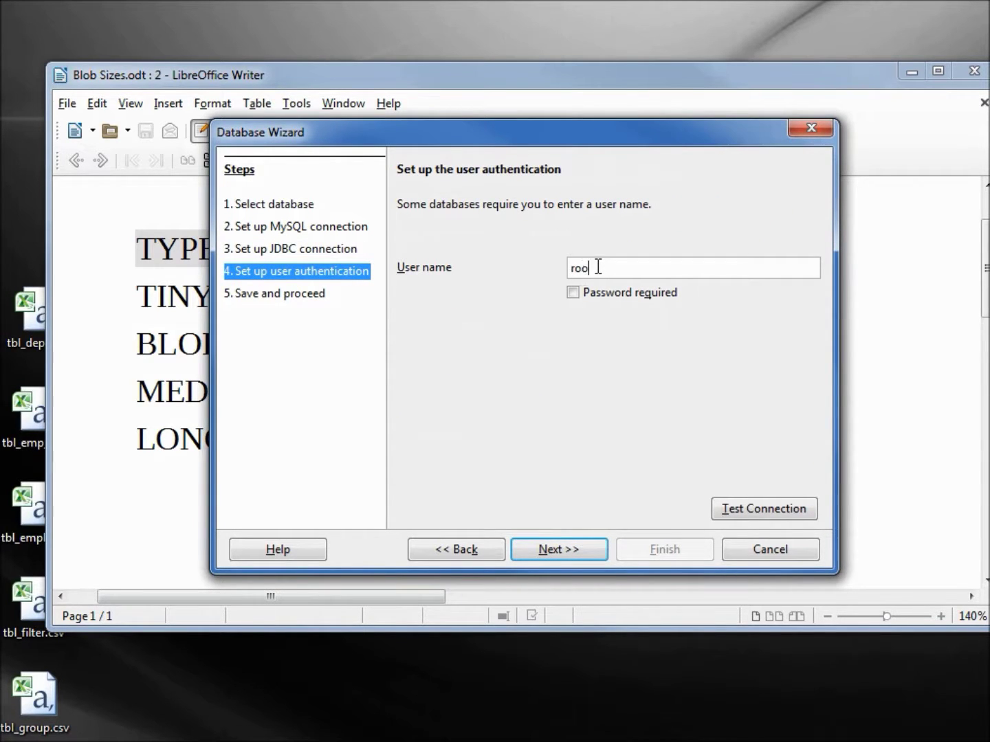
pyautogui.click(574, 295)
pyautogui.click(761, 511)
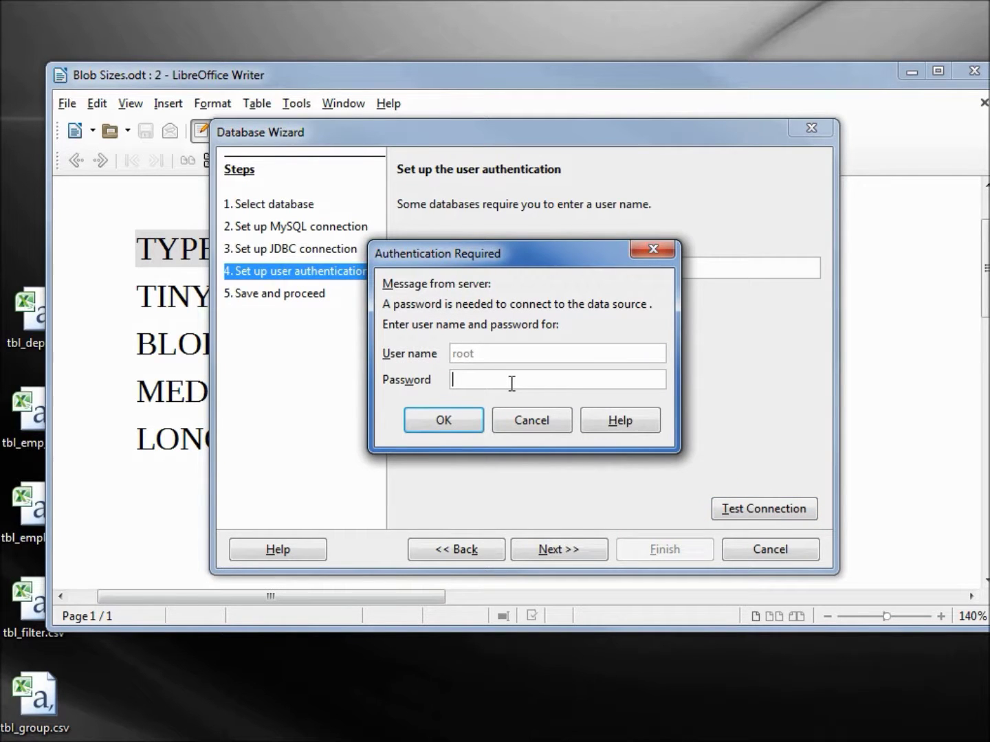
pyautogui.write('*******')
pyautogui.click(444, 419)
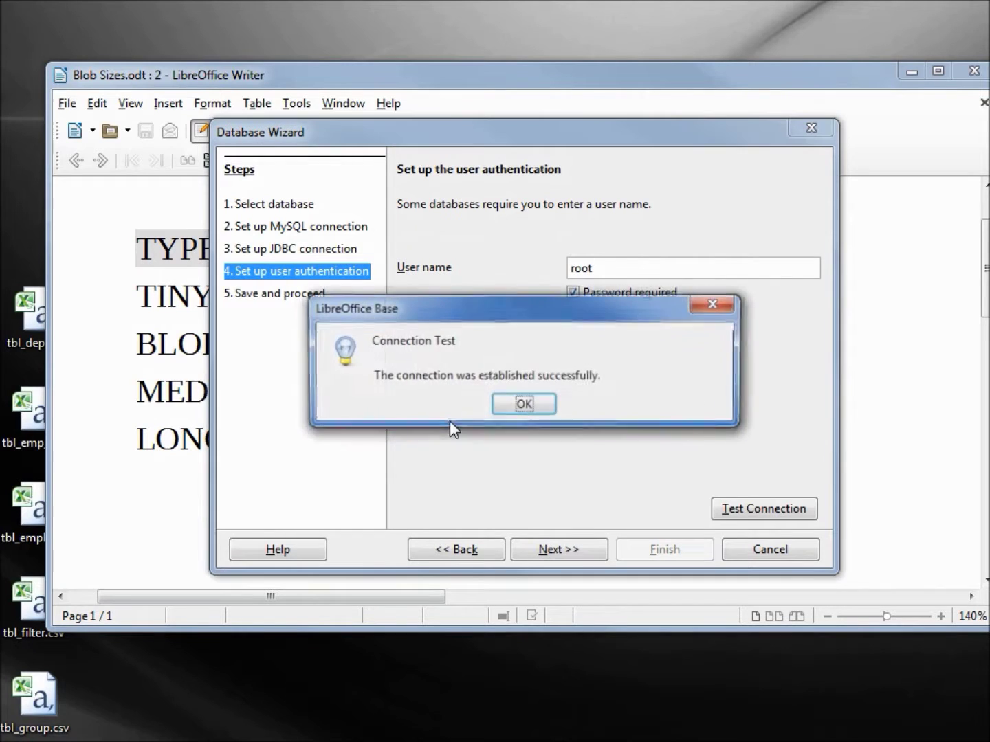
pyautogui.click(524, 406)
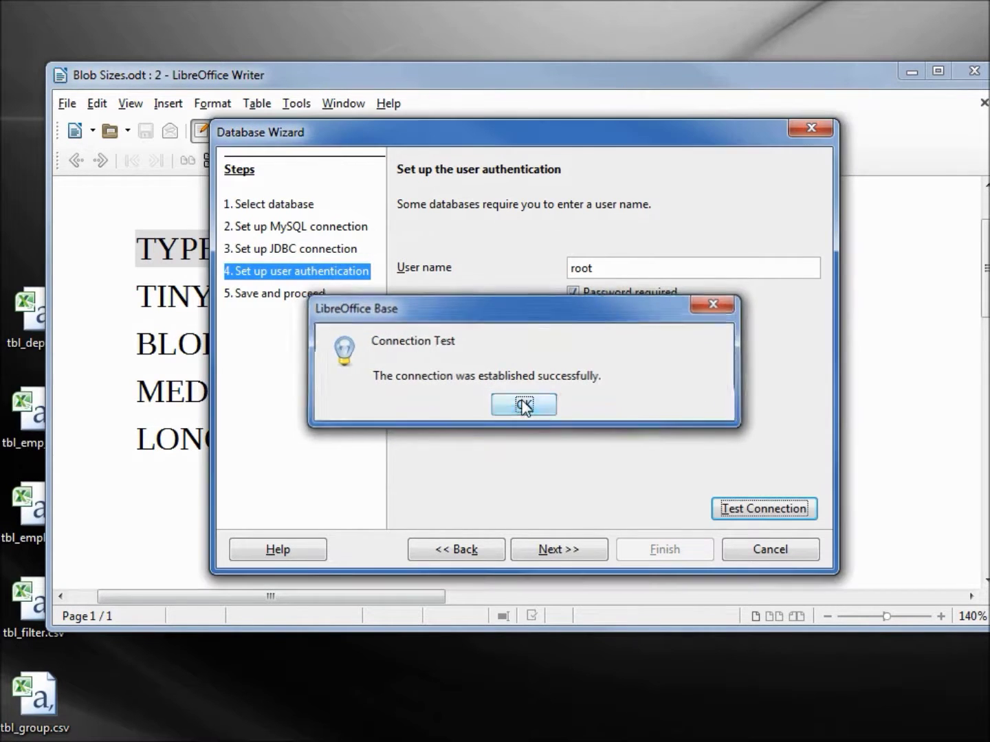
pyautogui.click(559, 549)
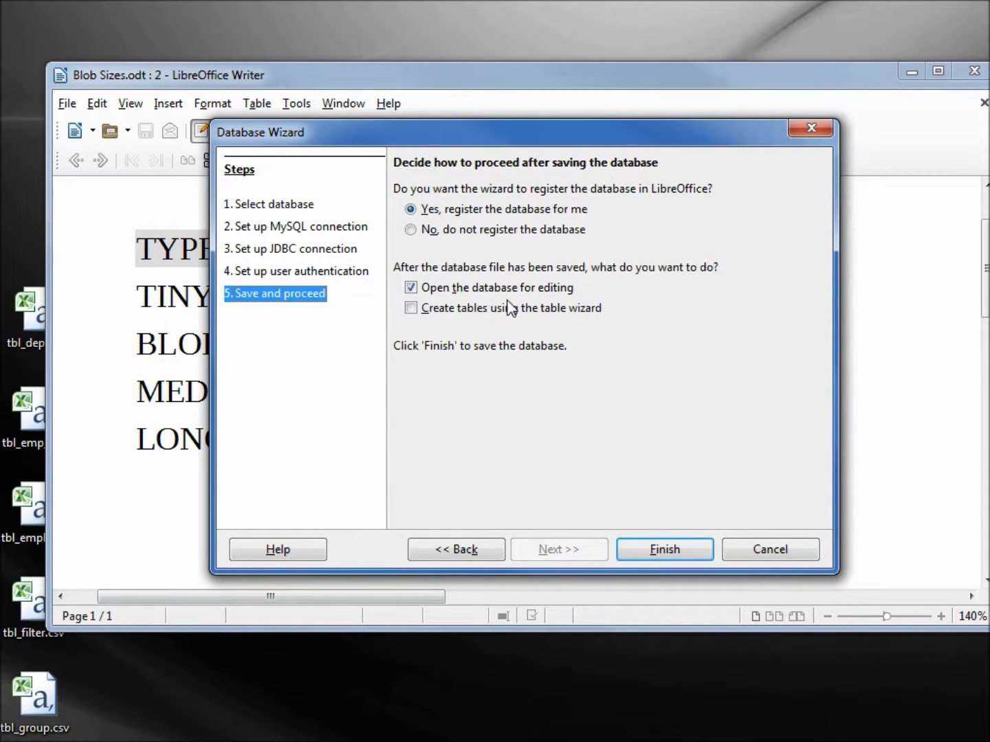
# Step: Finish the Database Wizard and save the database on the Desktop as Pictures.odb
pyautogui.click(670, 552)
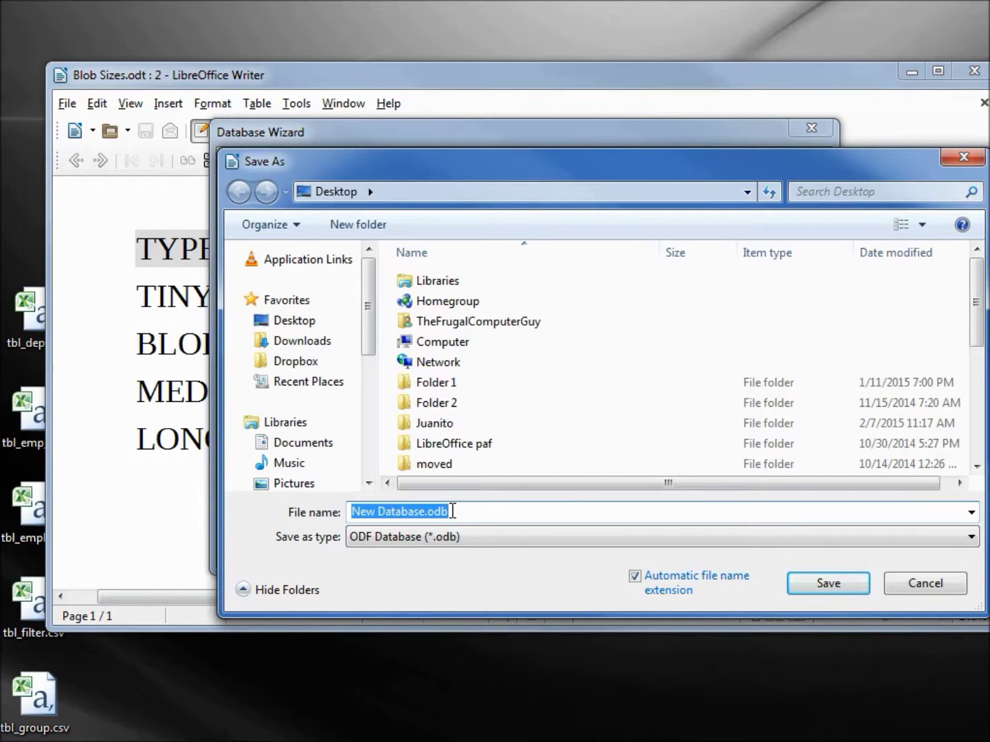
pyautogui.press('BackSpace')
pyautogui.write('Pictures.odb')
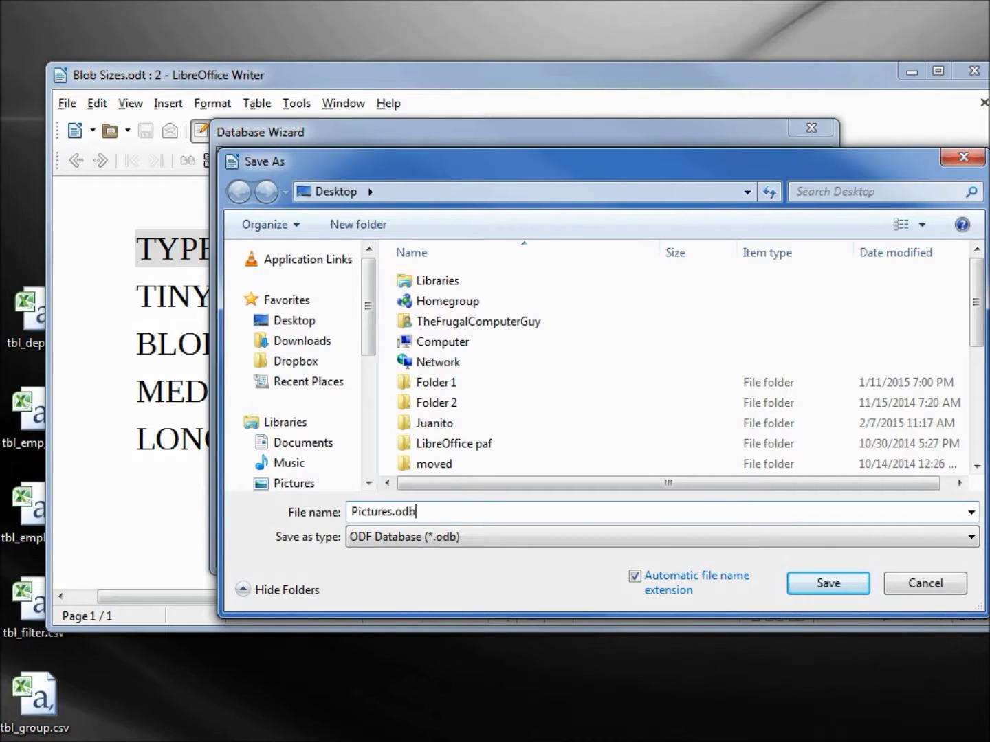
pyautogui.click(807, 583)
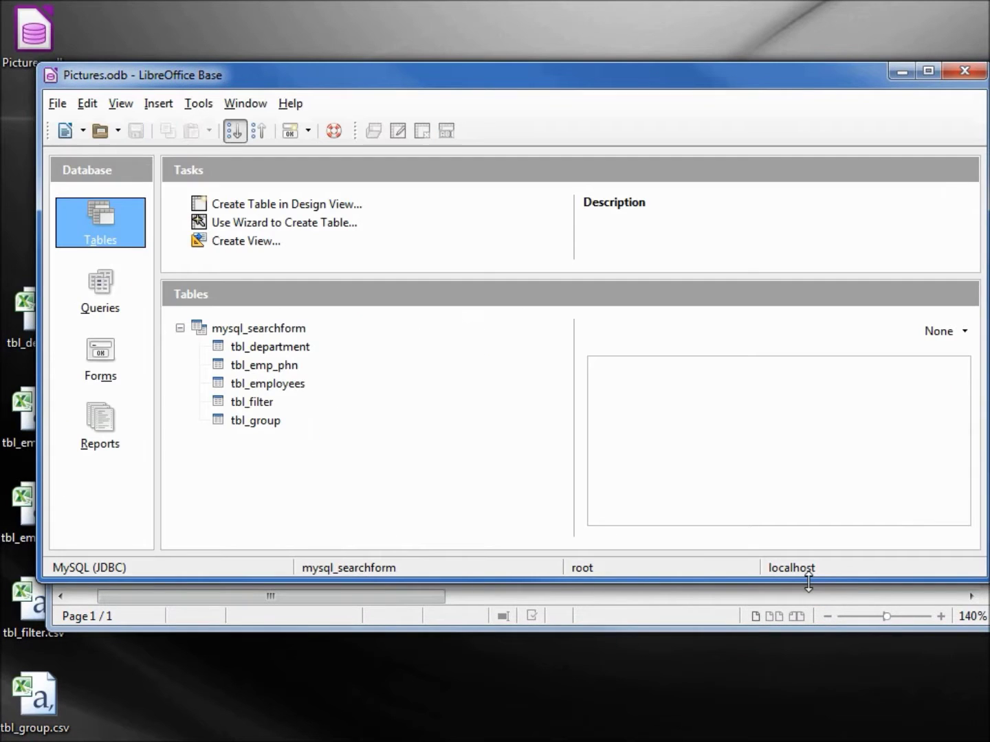
# Step: Start a new form with the Form Wizard based on the tbl_employees table
pyautogui.click(103, 356)
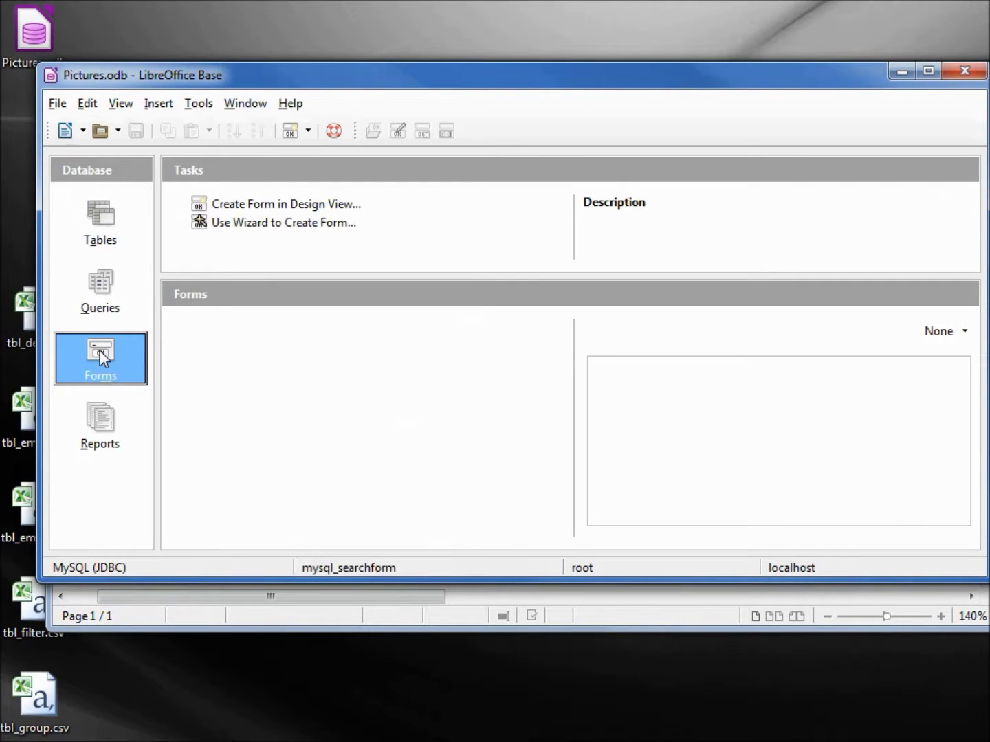
pyautogui.click(278, 223)
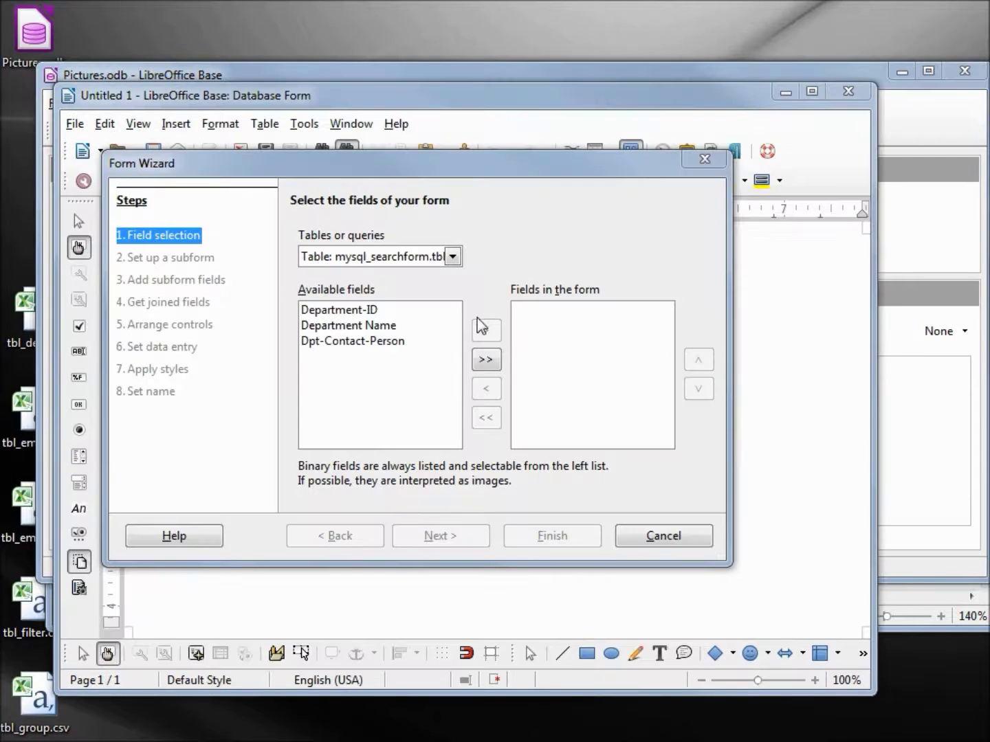
pyautogui.click(454, 257)
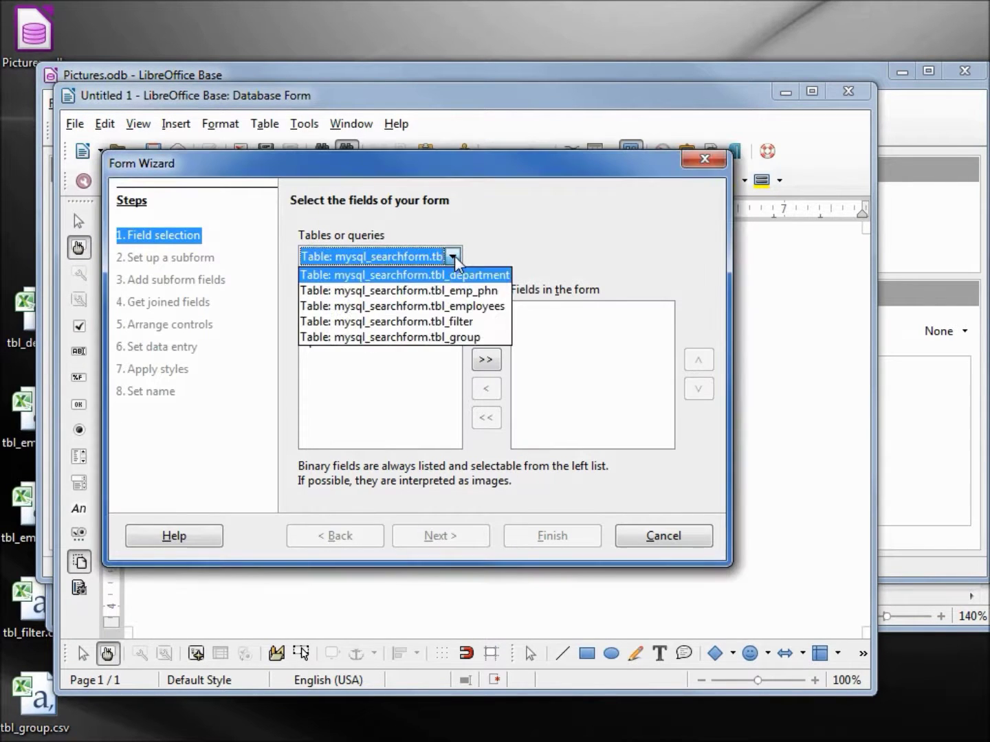
pyautogui.click(459, 305)
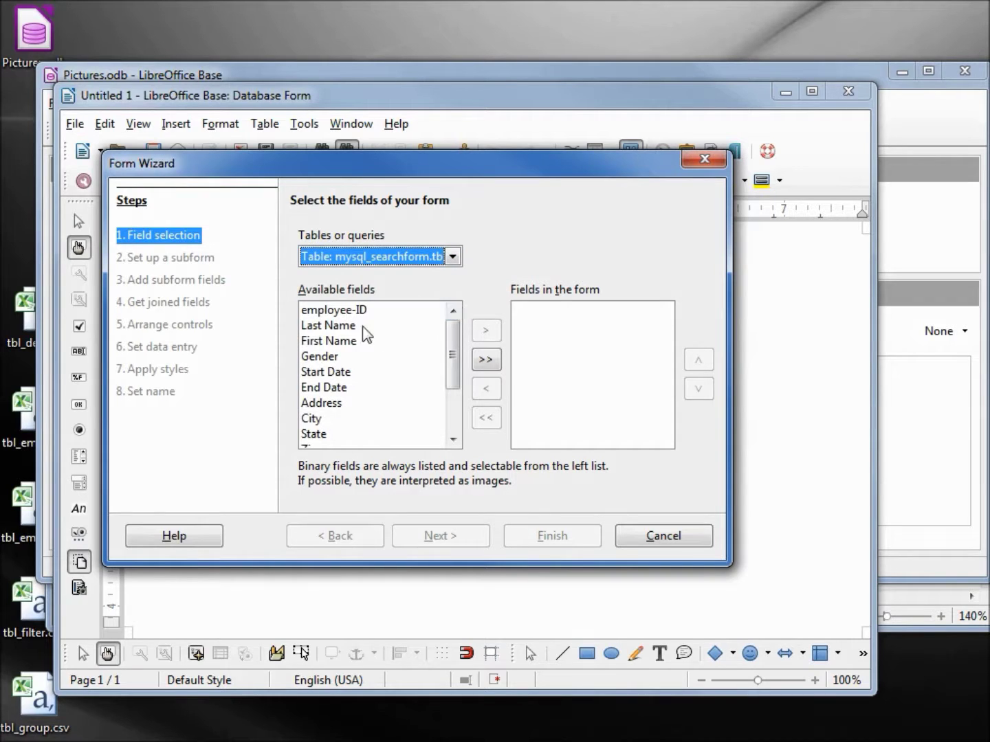
# Step: Add Last Name, First Name, Address, Hourly Wage and Employee-Pic to the form's fields
pyautogui.doubleClick(337, 327)
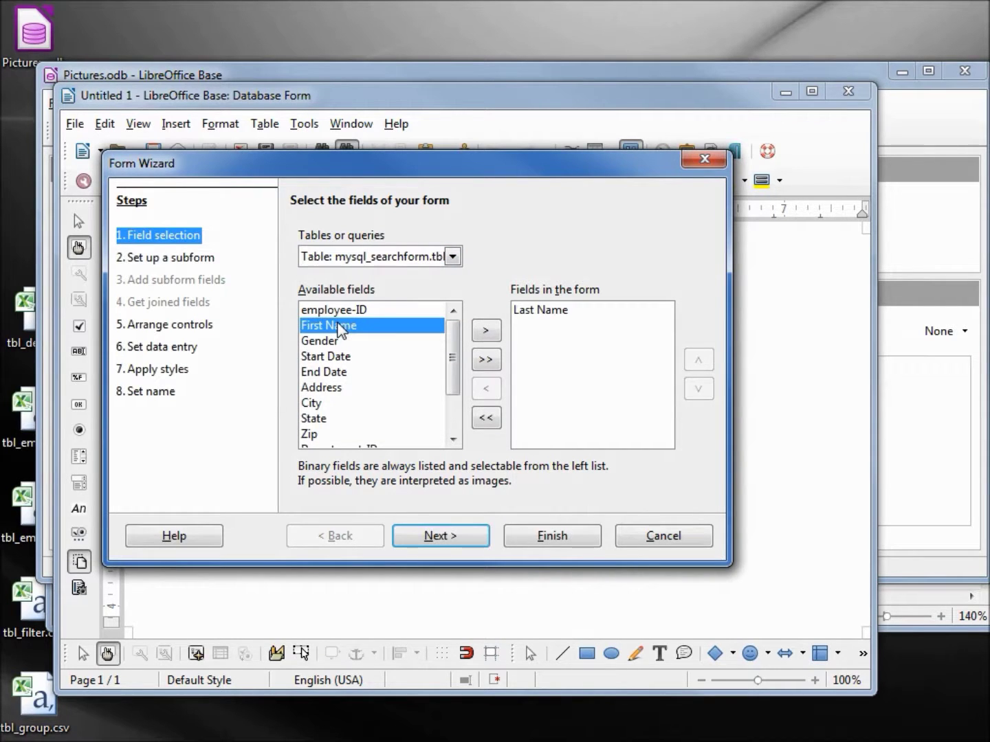
pyautogui.doubleClick(336, 327)
pyautogui.doubleClick(338, 372)
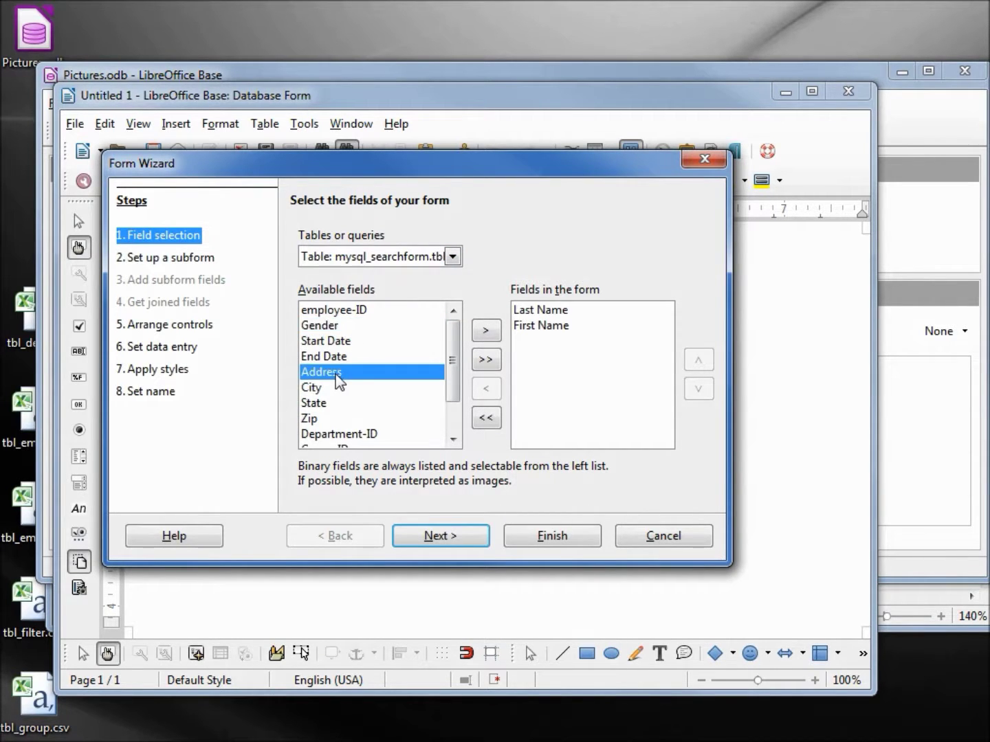
pyautogui.moveTo(453, 350); pyautogui.dragTo(452, 413)
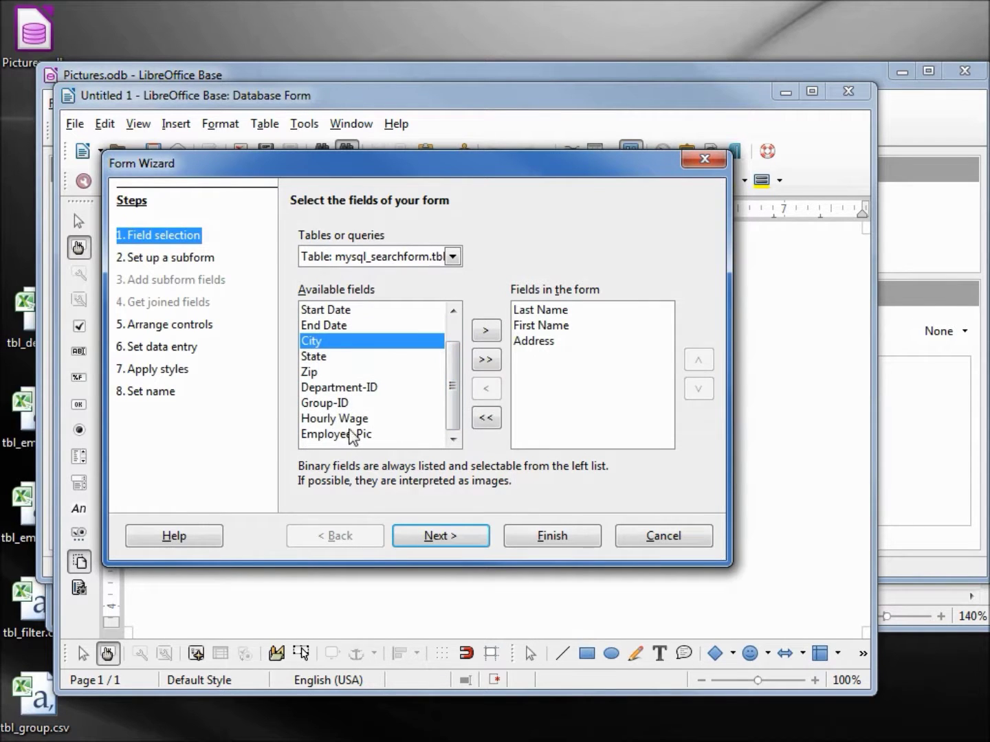
pyautogui.doubleClick(341, 418)
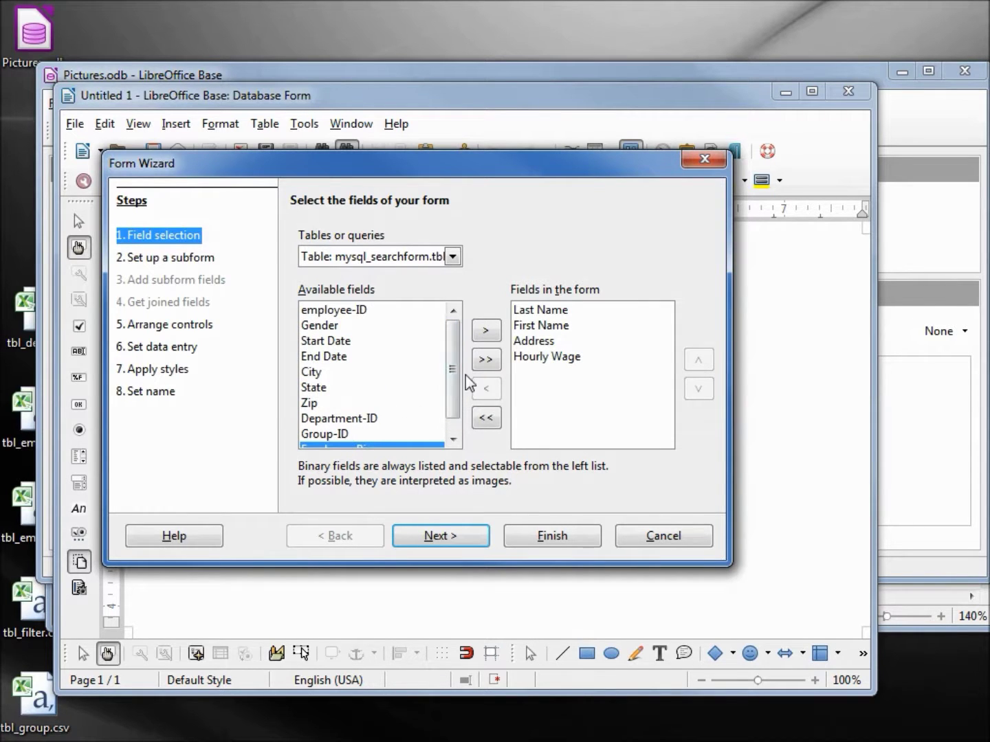
pyautogui.scroll(-1, 453, 405)
pyautogui.doubleClick(377, 435)
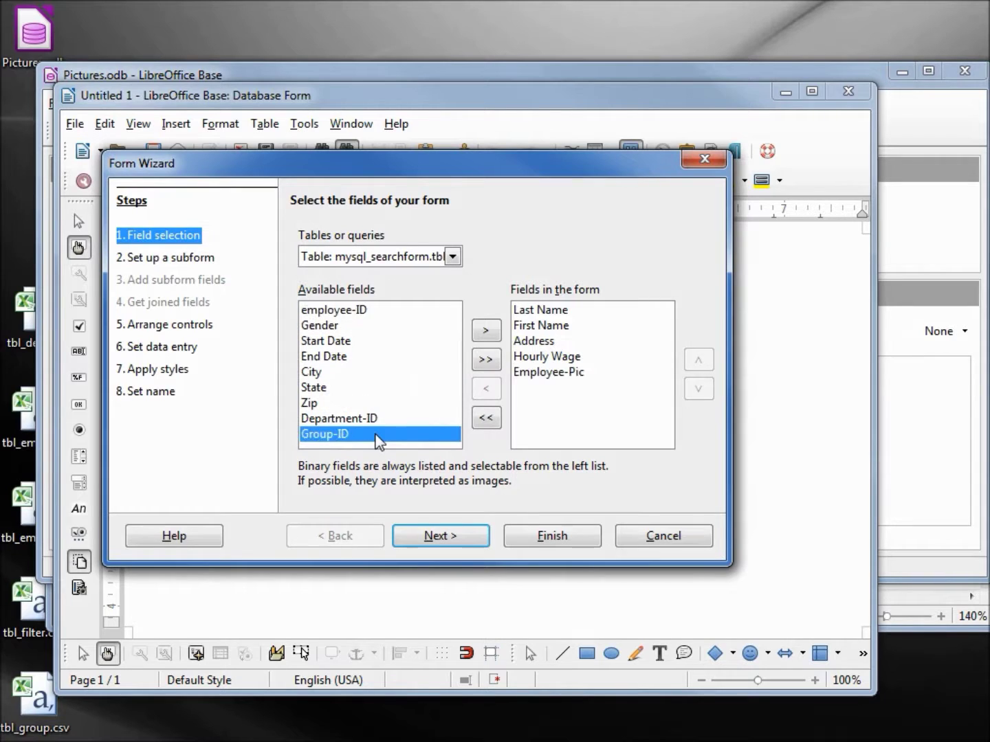
pyautogui.click(462, 535)
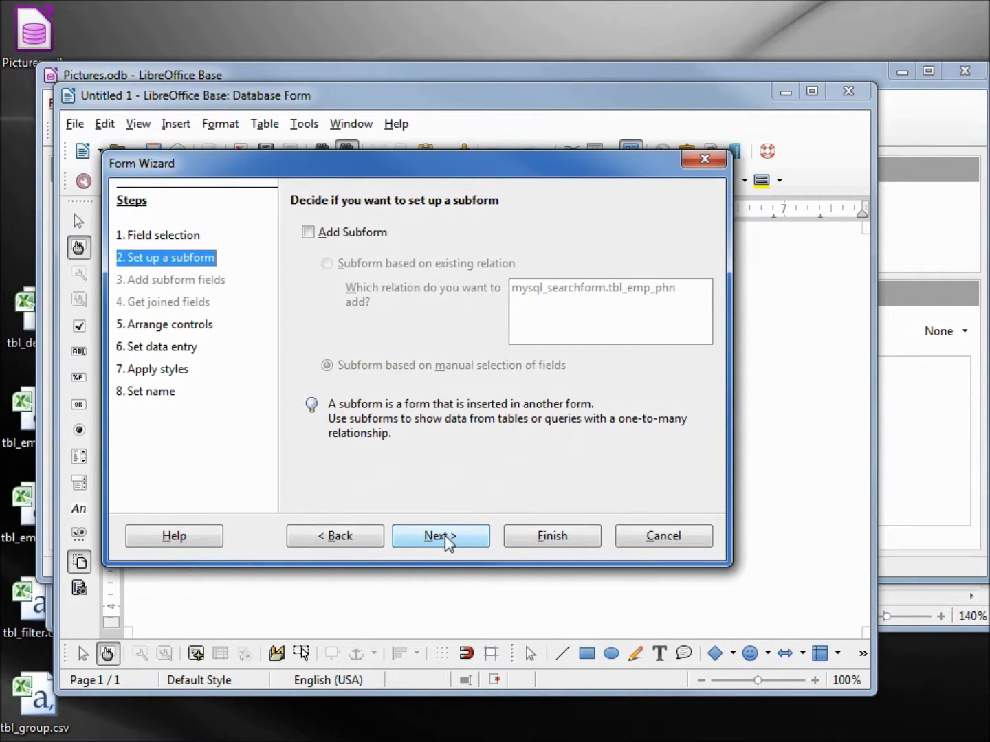
# Step: Skip subforms, lay out controls as Columnar - Labels on Top, and apply Ice Blue style
pyautogui.click(444, 535)
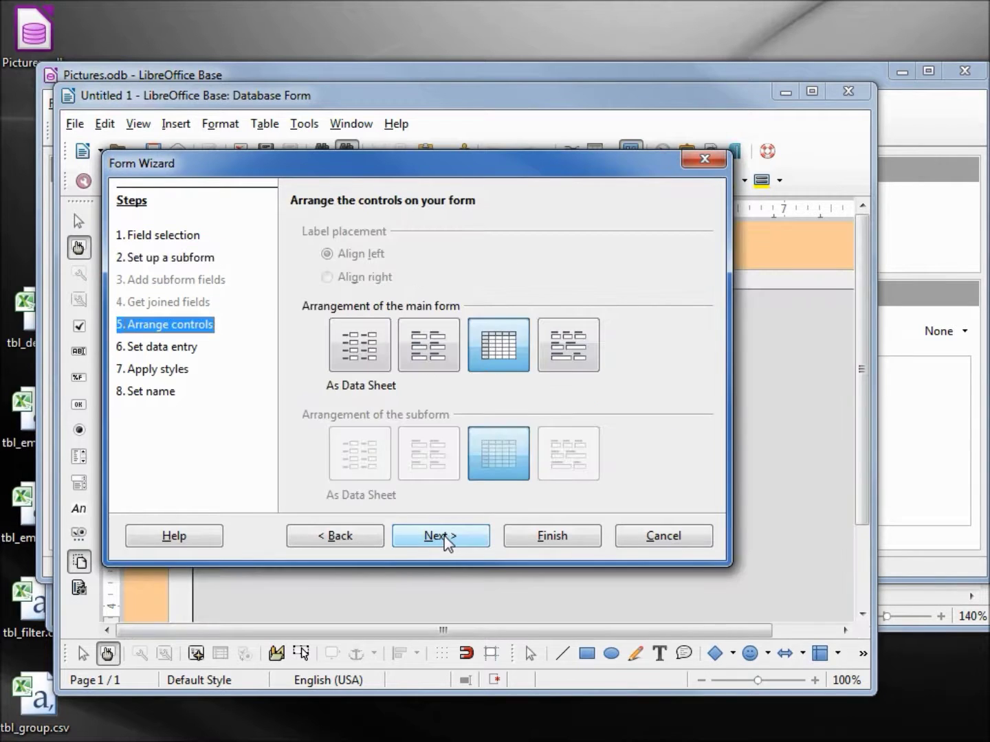
pyautogui.moveTo(360, 170); pyautogui.dragTo(557, 215)
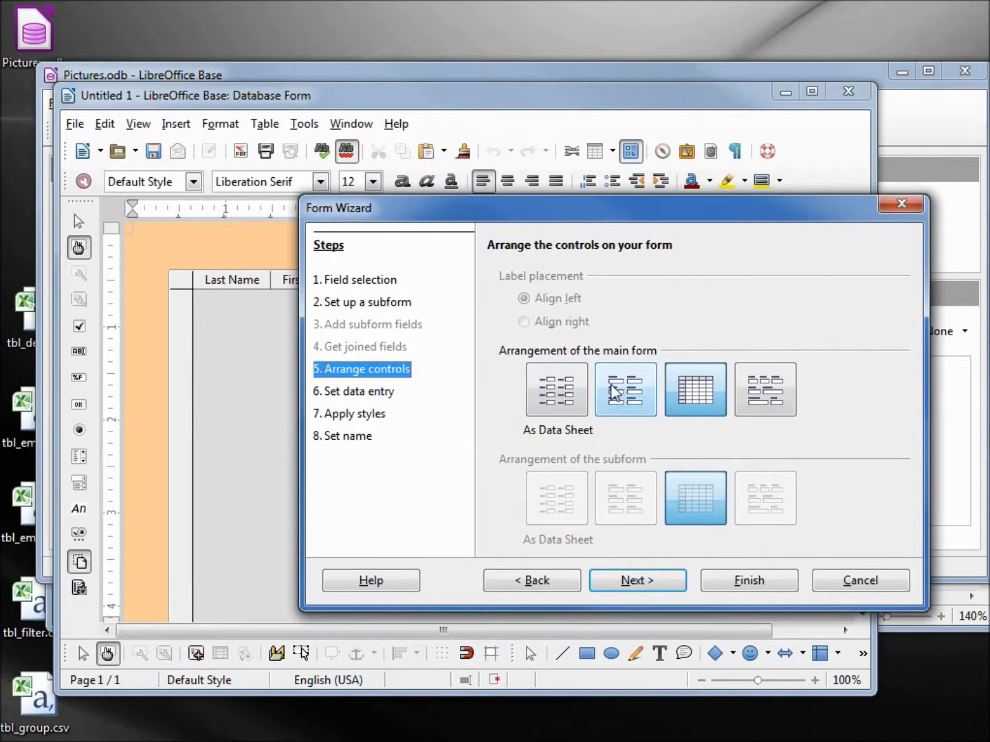
pyautogui.click(621, 383)
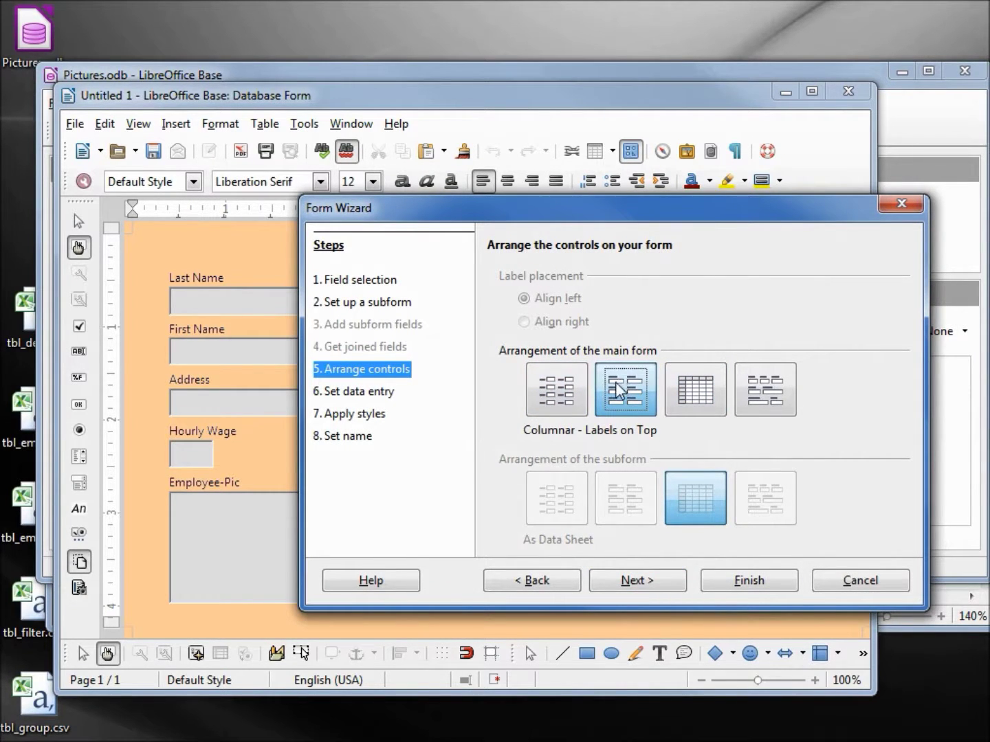
pyautogui.click(357, 392)
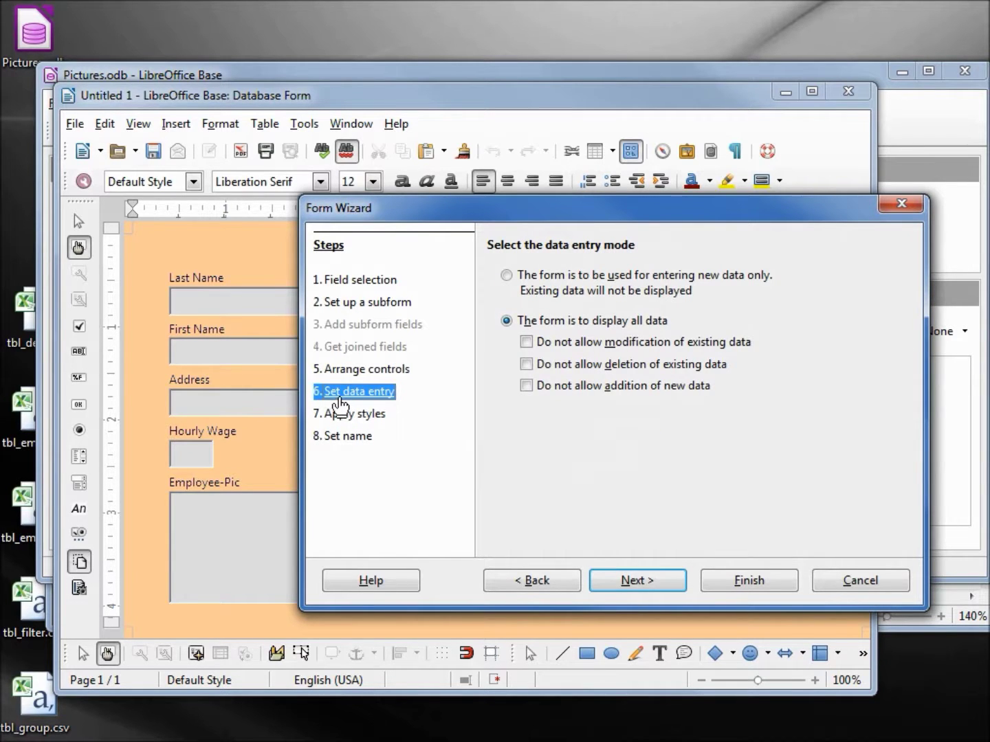
pyautogui.click(354, 415)
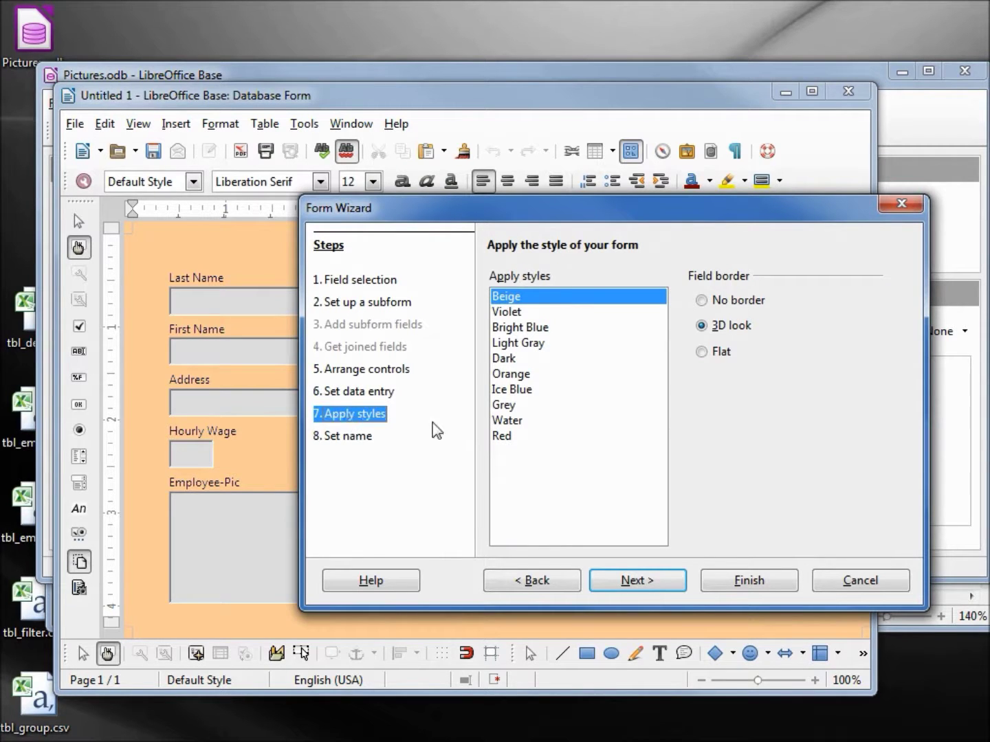
pyautogui.click(517, 391)
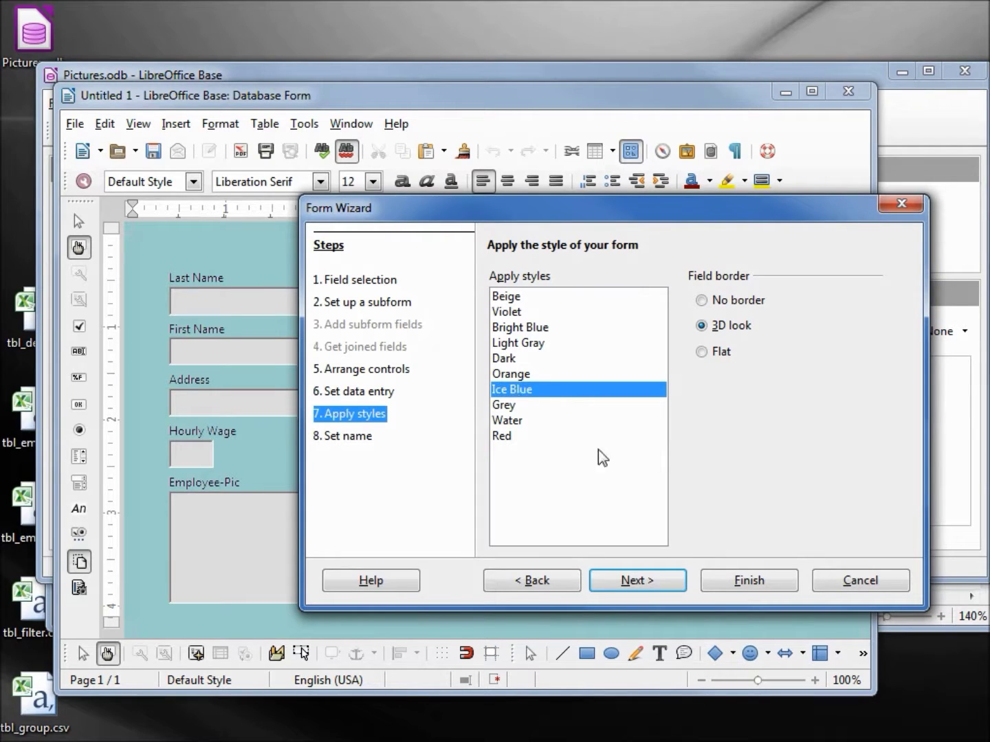
pyautogui.click(640, 587)
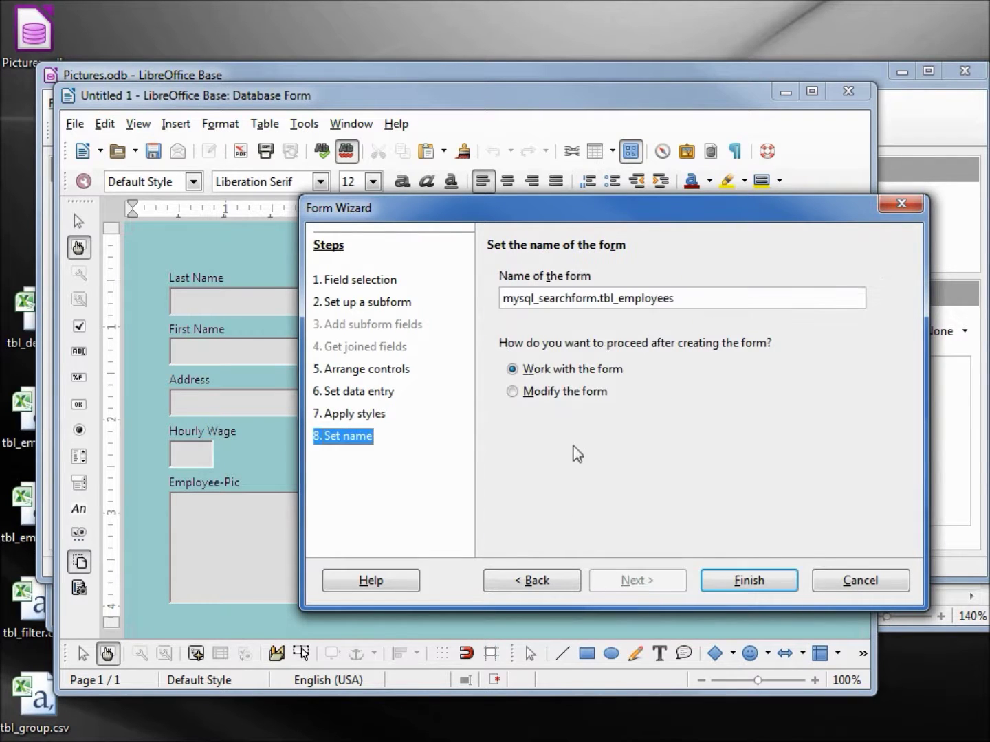
# Step: Name the form 'pictures' and create it, opened for modification
pyautogui.moveTo(687, 293); pyautogui.dragTo(362, 260)
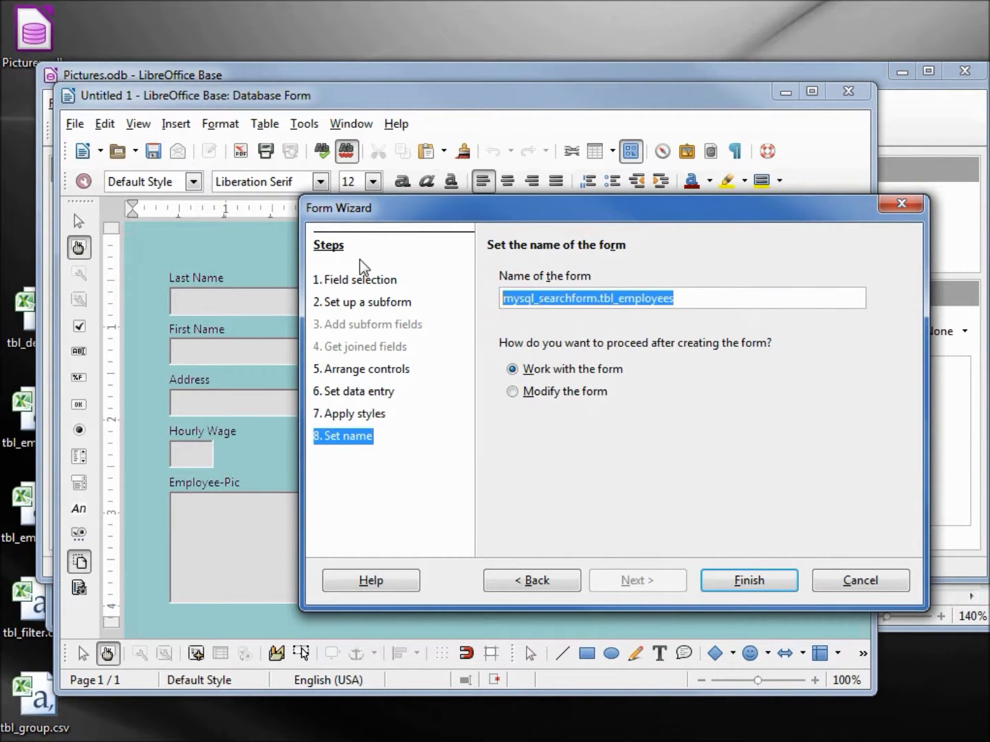
pyautogui.press('BackSpace')
pyautogui.write('pictures')
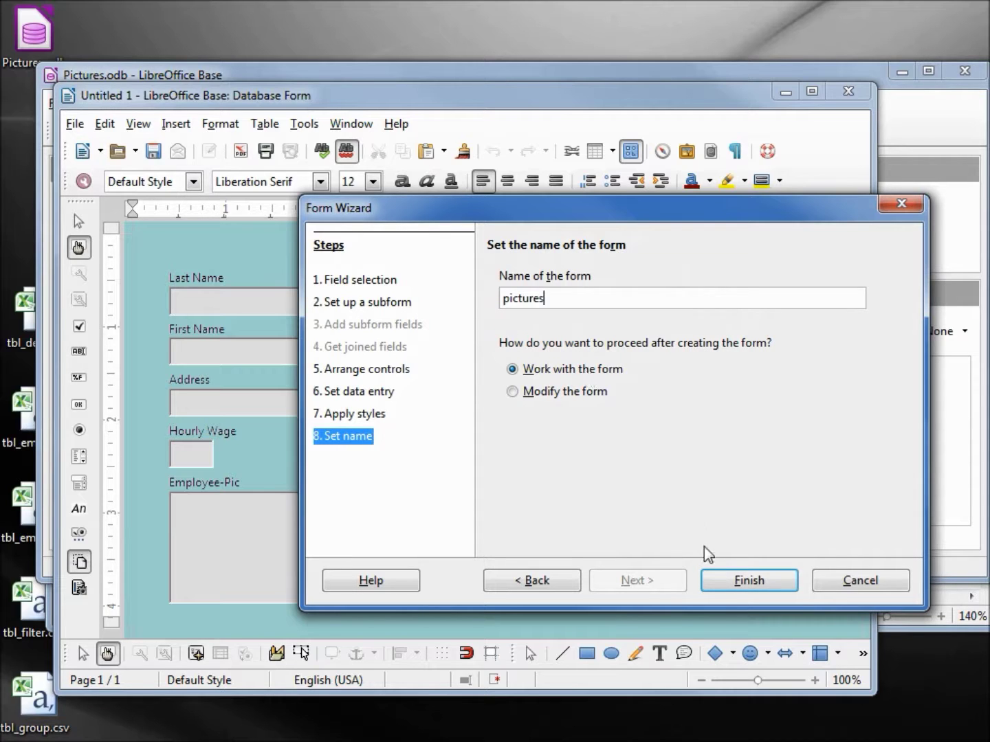
pyautogui.click(514, 393)
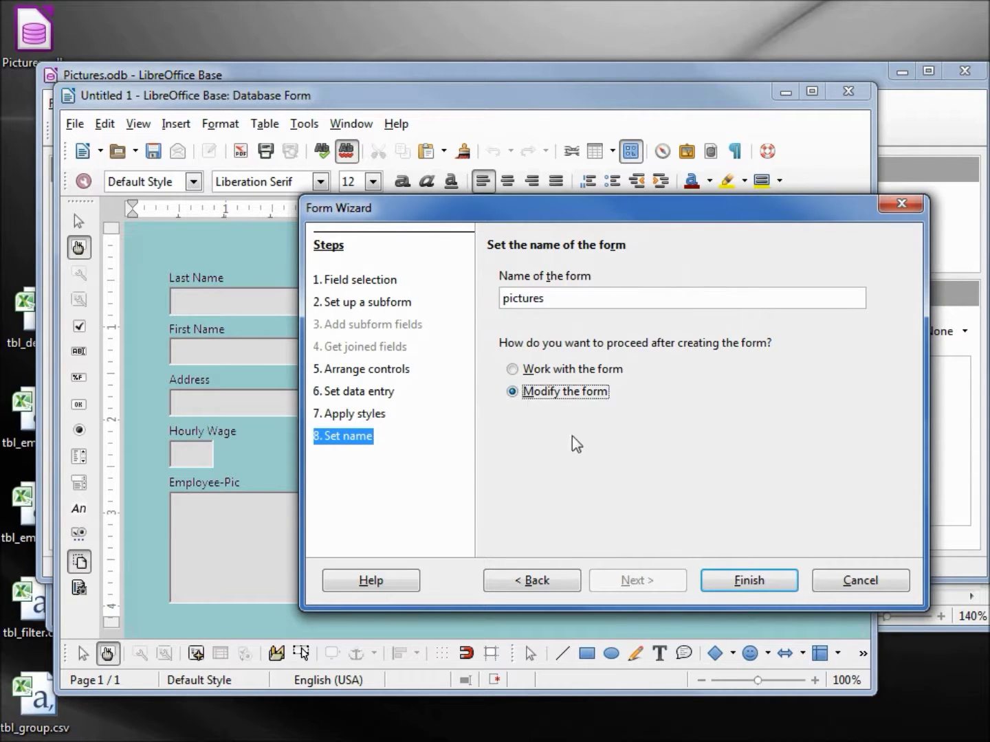
pyautogui.click(749, 585)
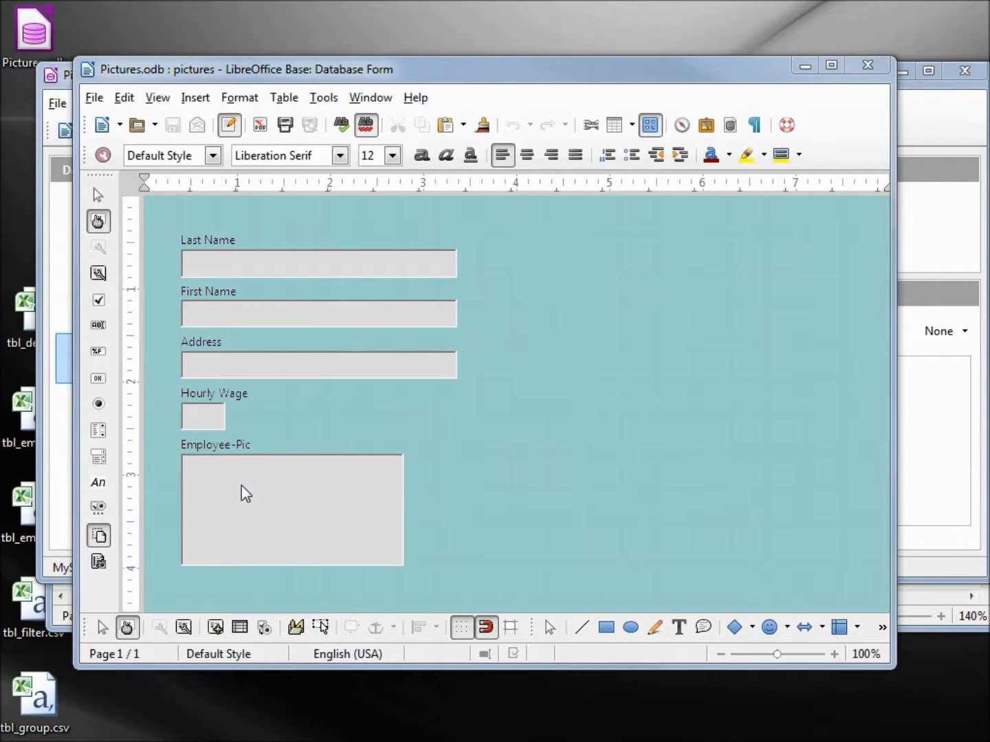
# Step: Move Employee-Pic beside Hourly Wage and resize it into a narrower, taller portrait frame
pyautogui.moveTo(241, 485); pyautogui.dragTo(319, 439)
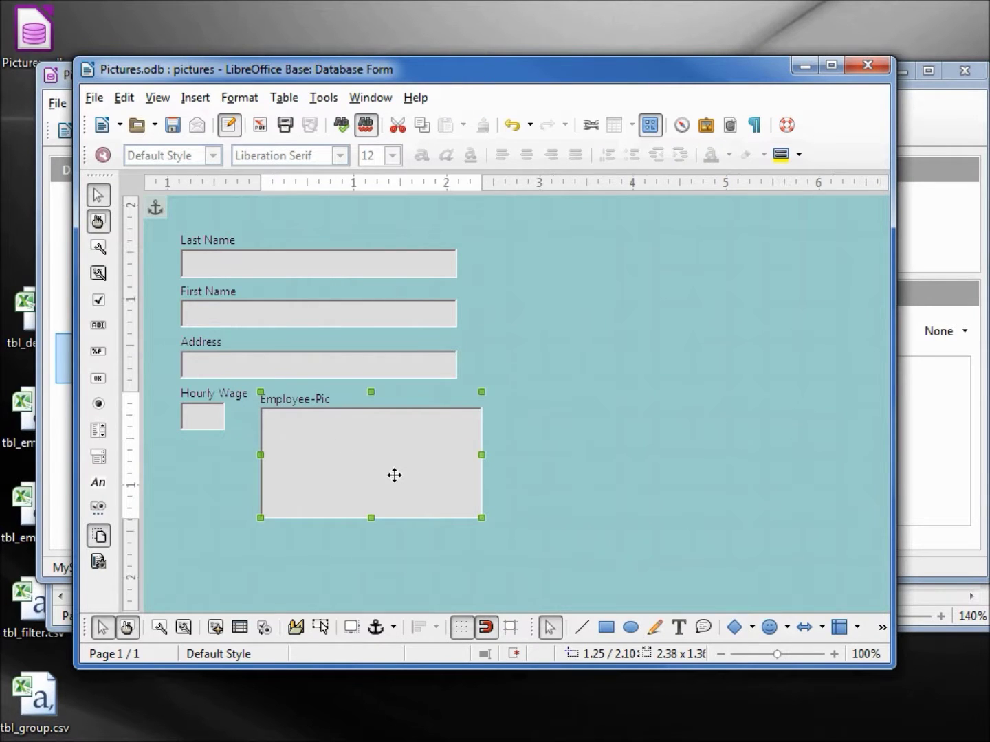
pyautogui.keyDown('ctrl'); pyautogui.click(373, 468); pyautogui.keyUp('ctrl')
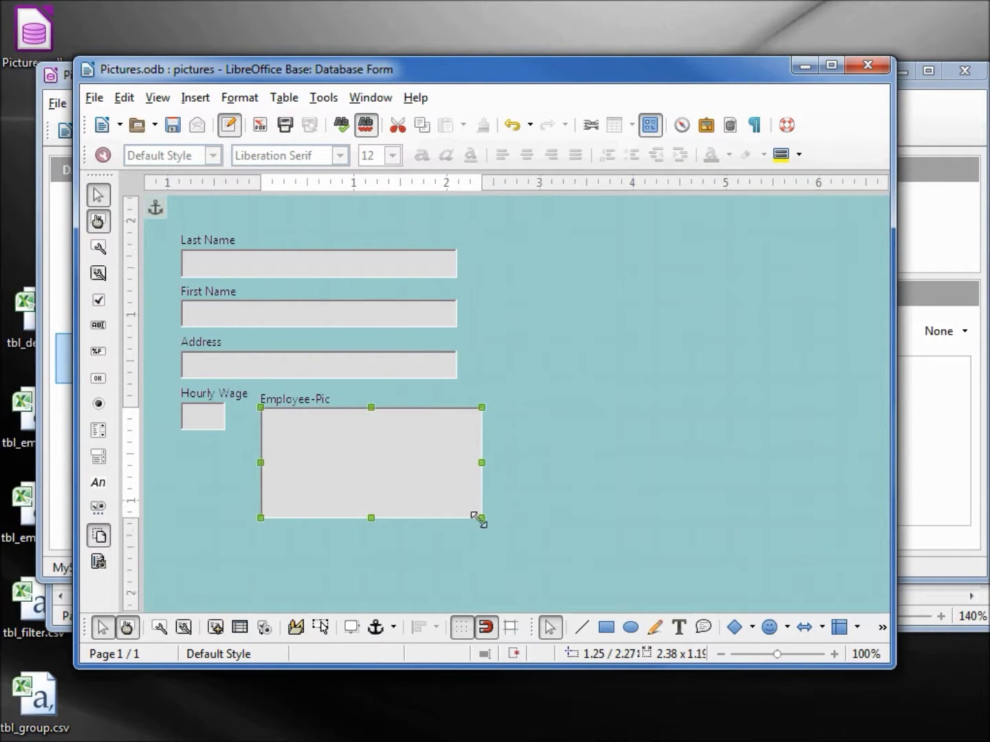
pyautogui.moveTo(479, 516); pyautogui.dragTo(376, 549)
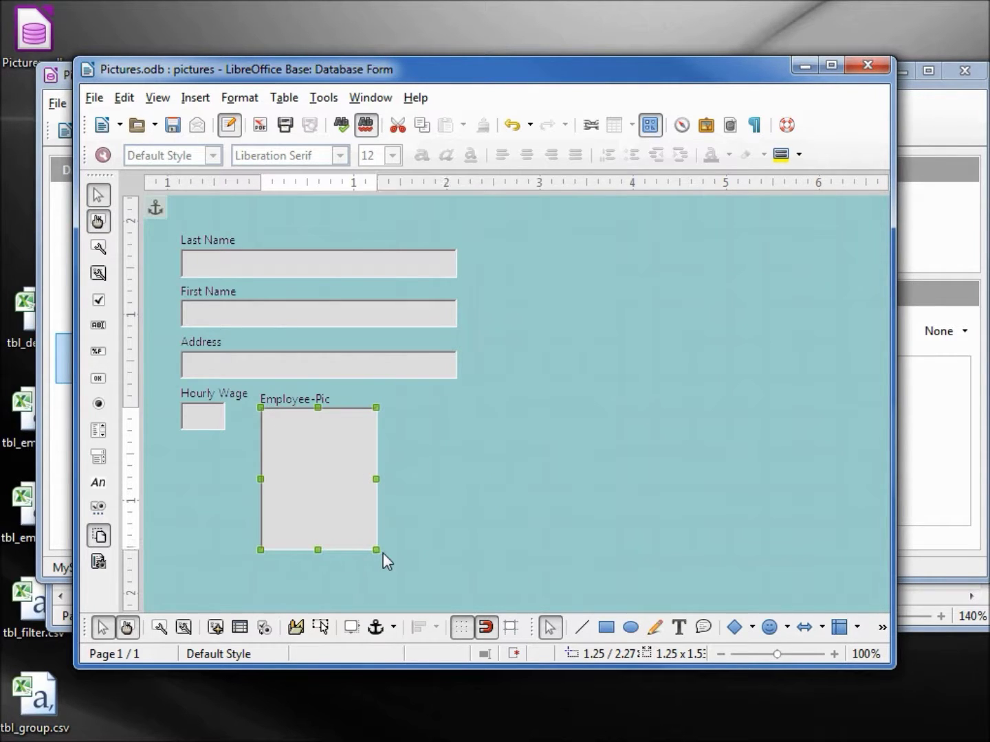
pyautogui.click(127, 627)
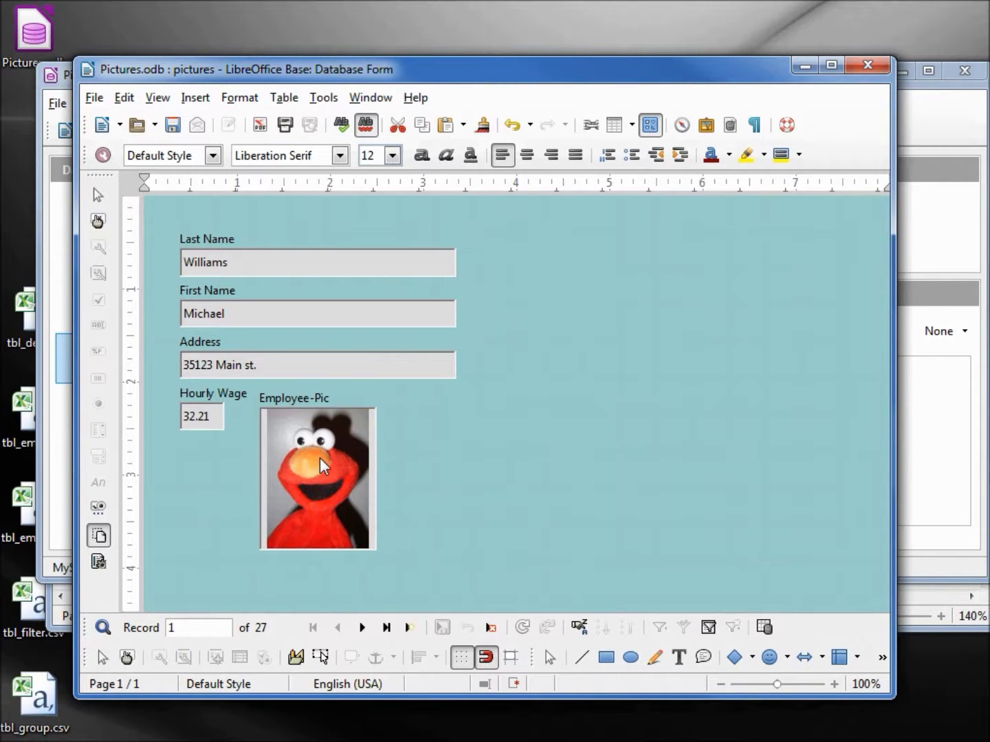
# Step: On record 2, insert the matching photo from the 300px pictures folder into Employee-Pic
pyautogui.click(362, 627)
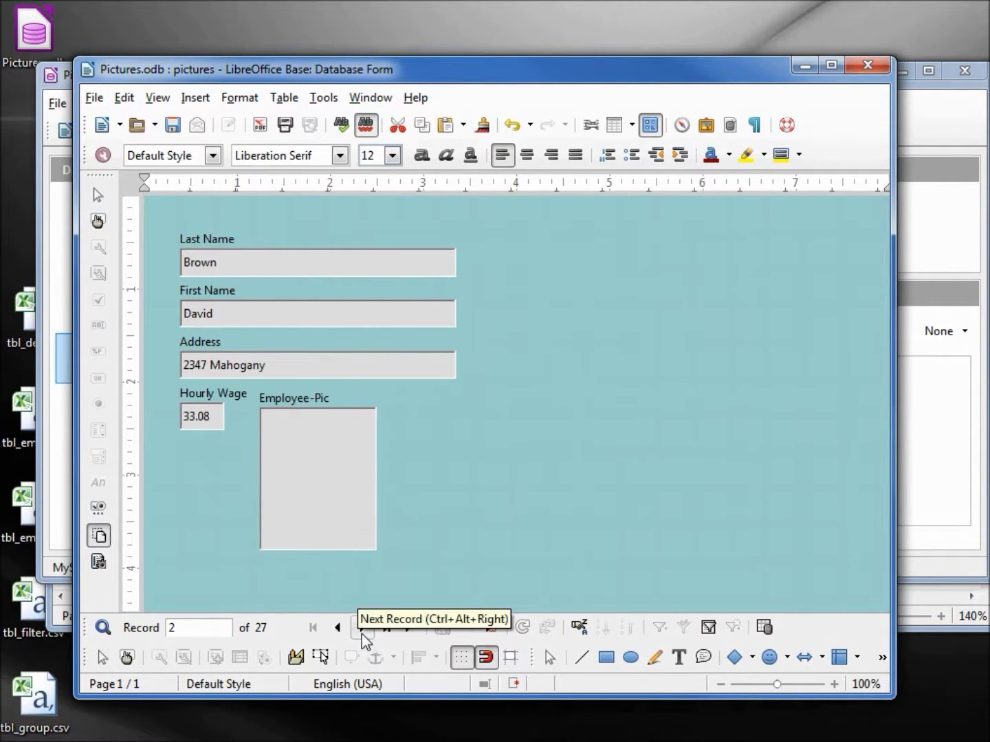
pyautogui.rightClick(326, 450)
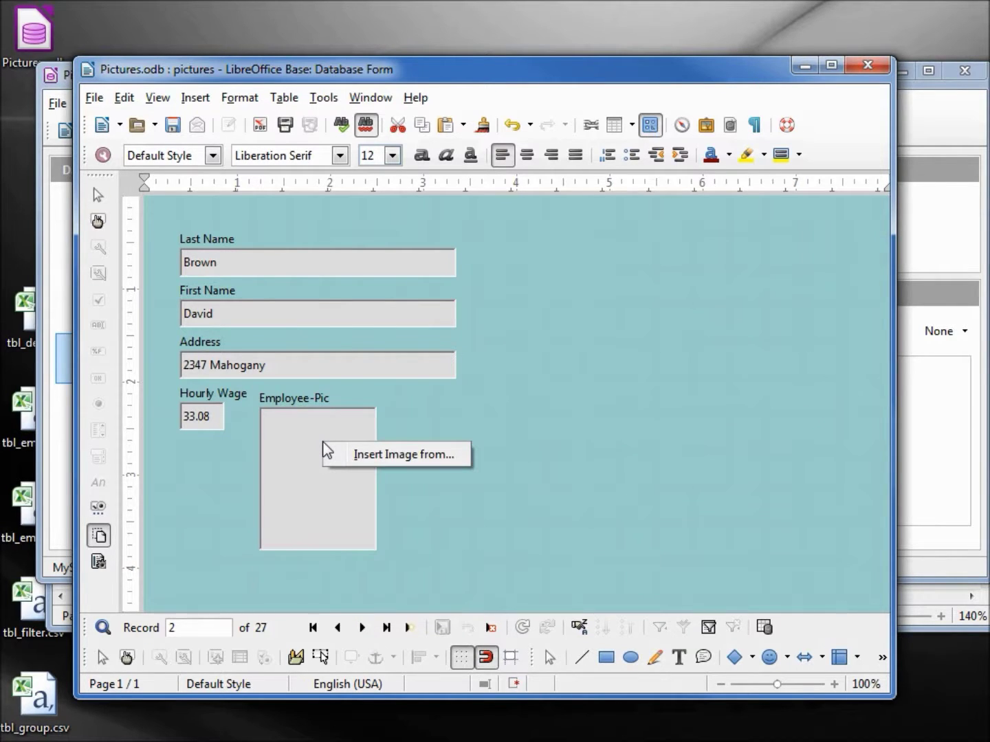
pyautogui.click(395, 455)
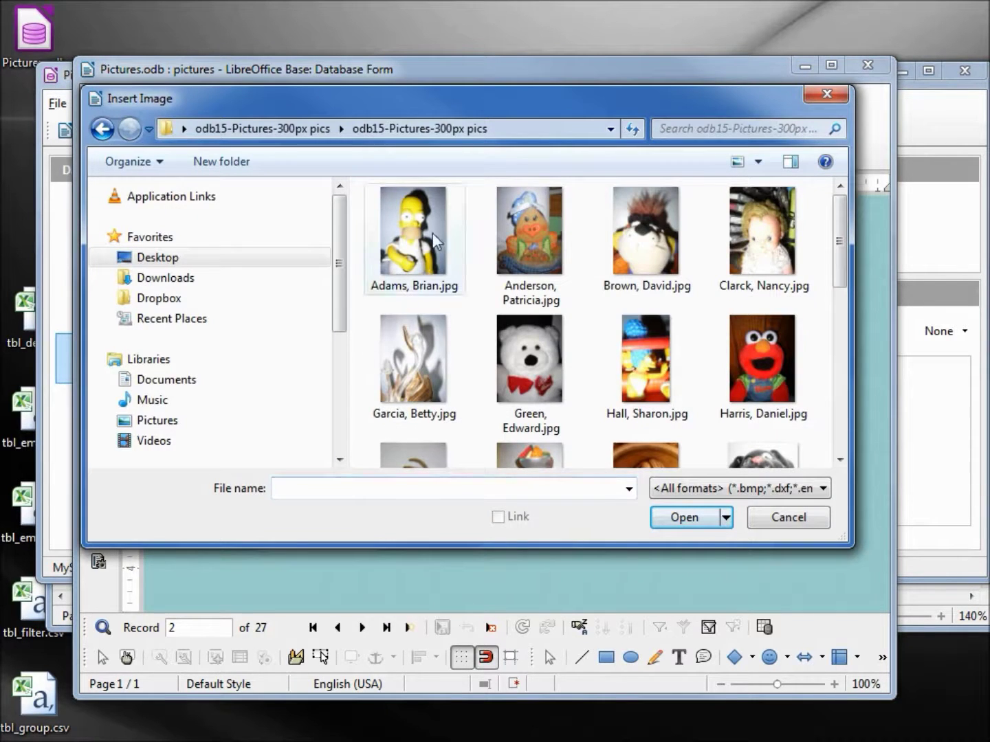
pyautogui.click(653, 238)
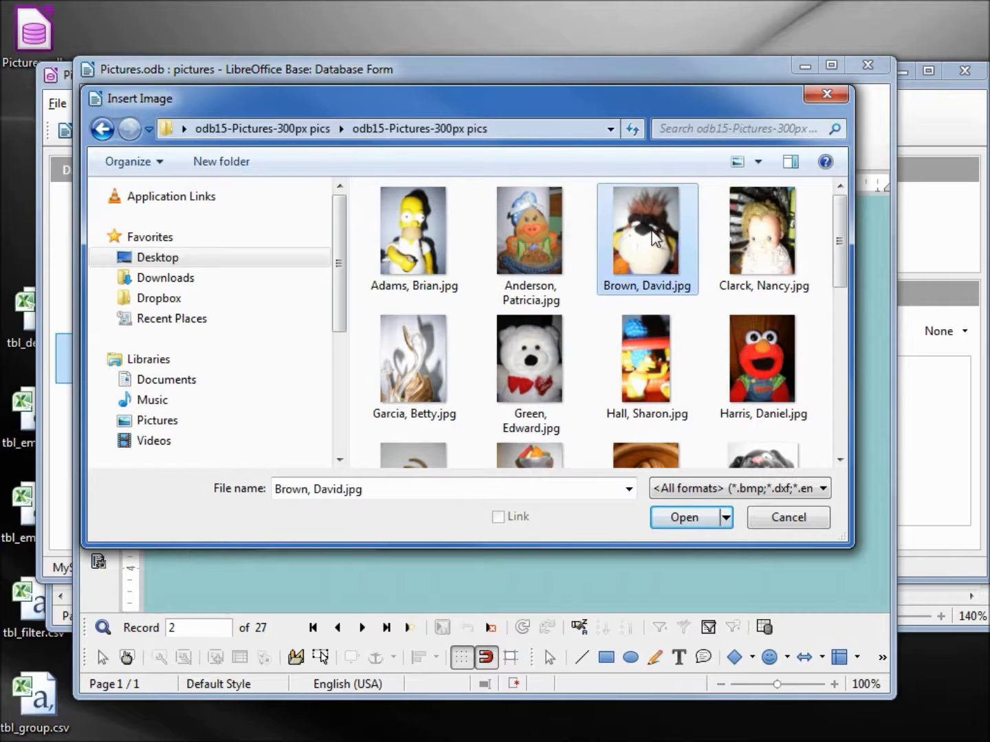
pyautogui.click(690, 516)
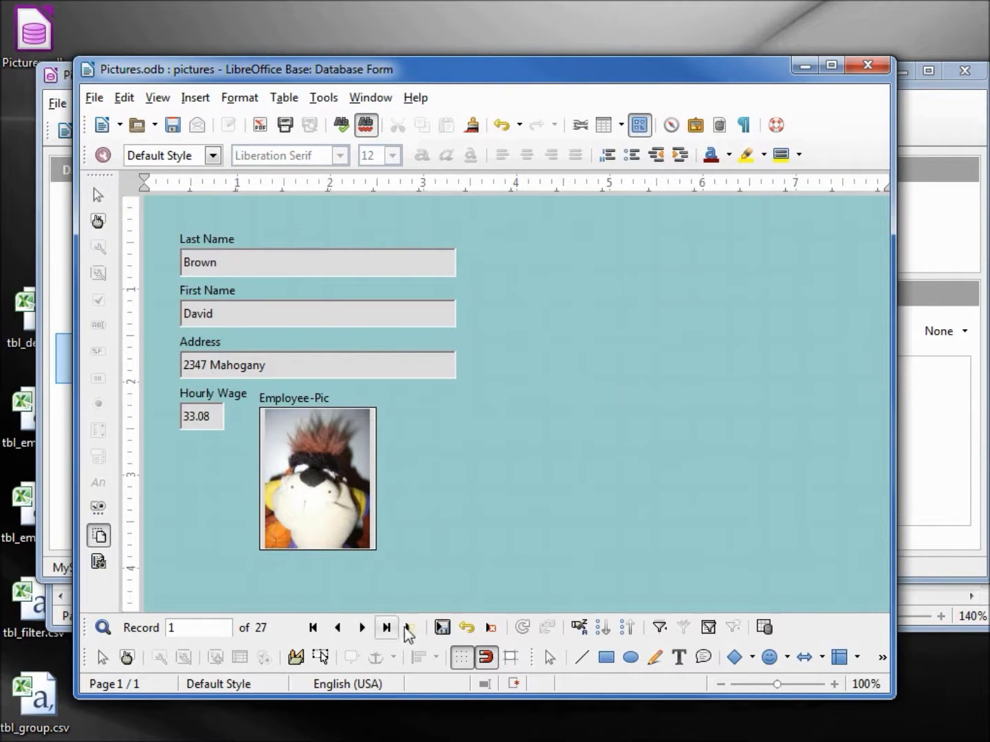
# Step: Save record 2's photo and browse through the records back to record 1
pyautogui.click(441, 628)
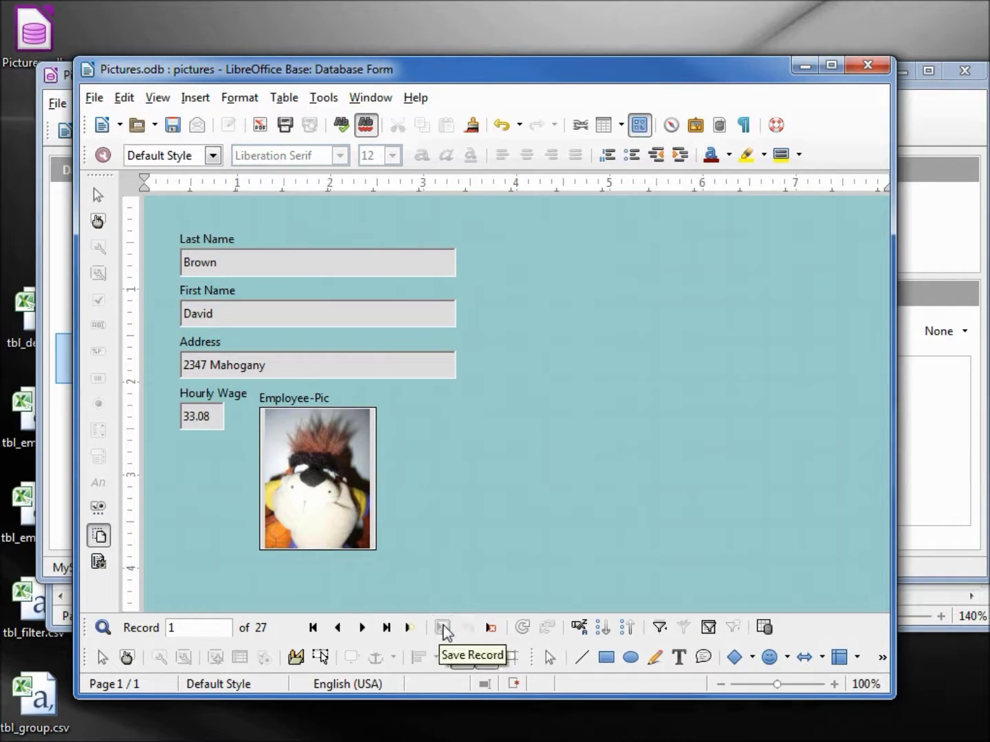
pyautogui.click(362, 628)
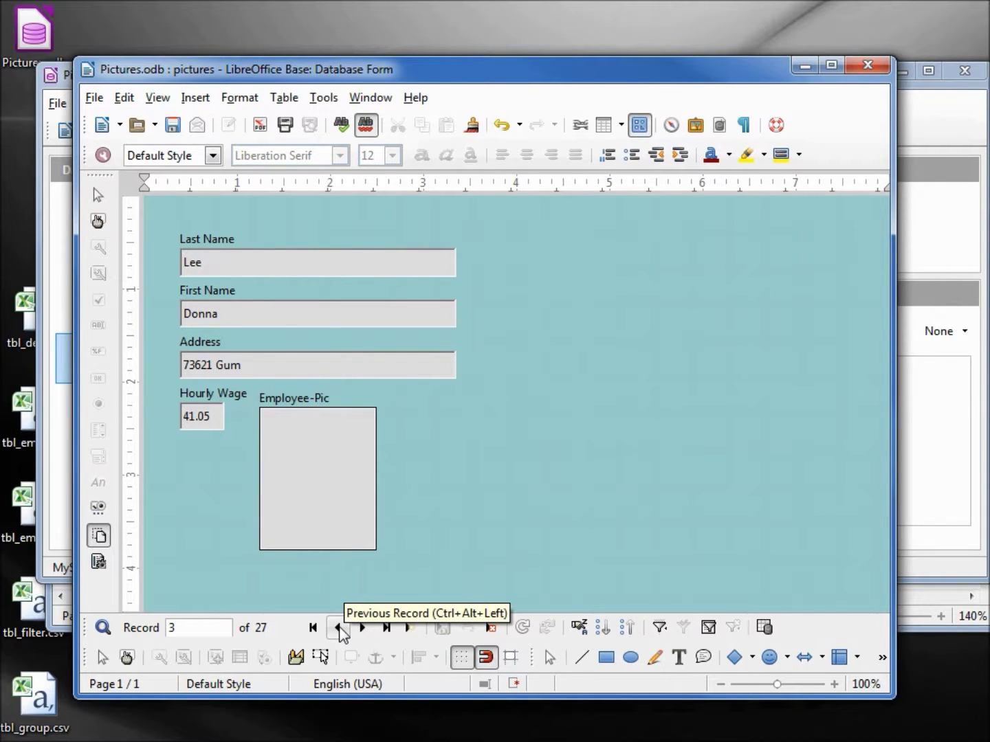
pyautogui.click(339, 628)
pyautogui.click(337, 627)
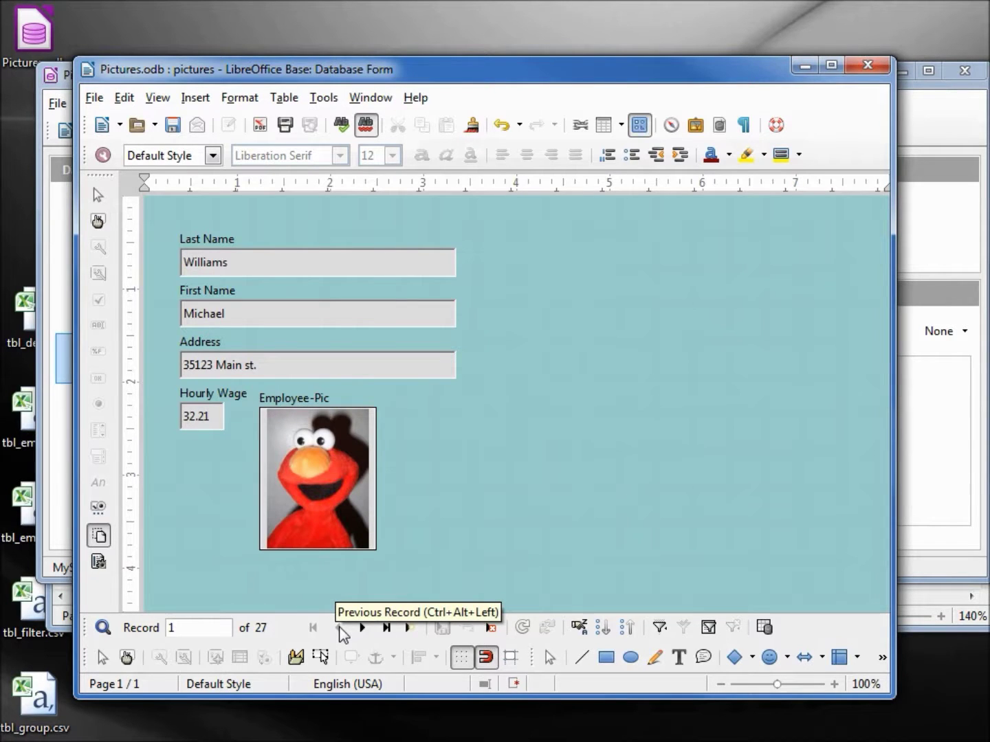